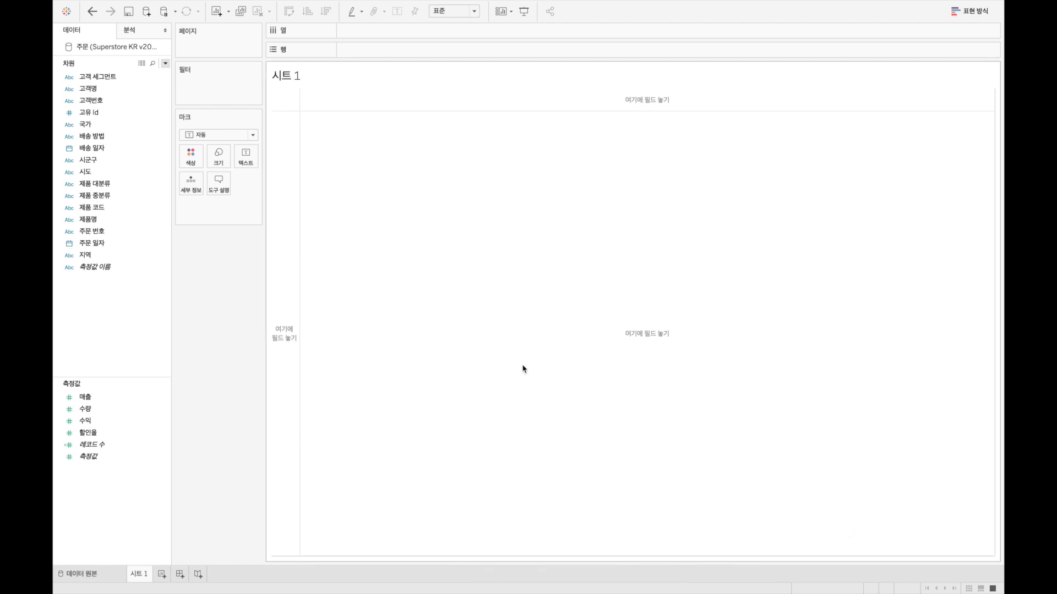
Assign the 시/도 geographic role to the 시도 dimension
click(116, 165)
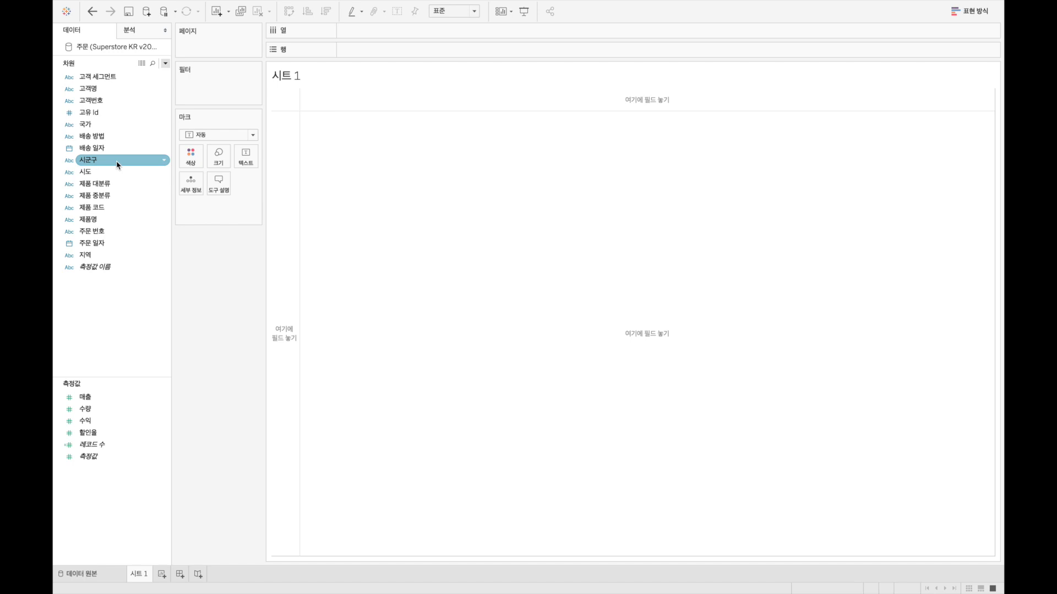
click(96, 172)
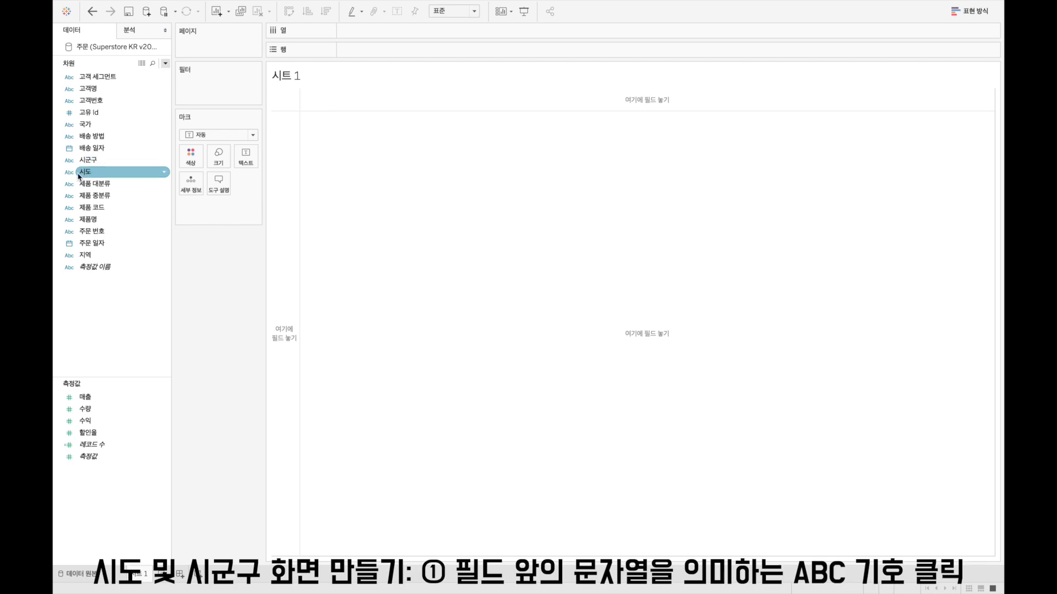
click(70, 173)
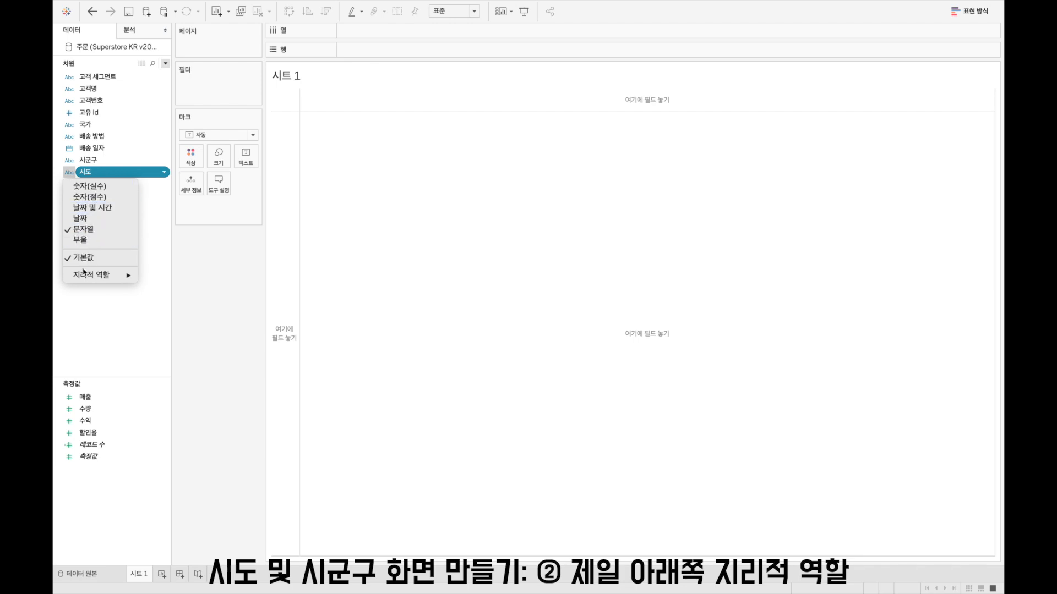
mouse_move(84, 279)
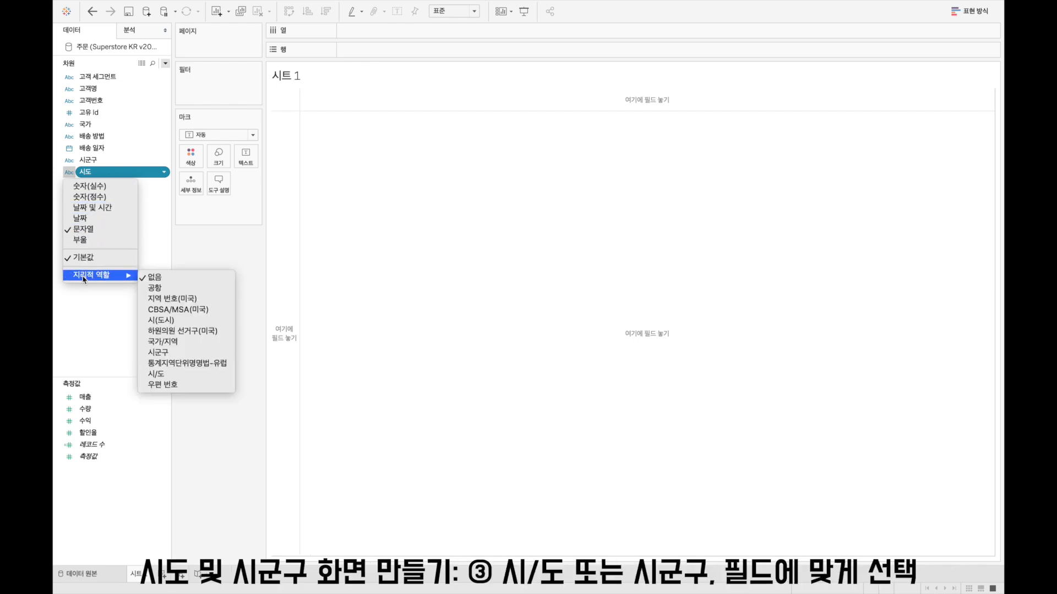
click(171, 373)
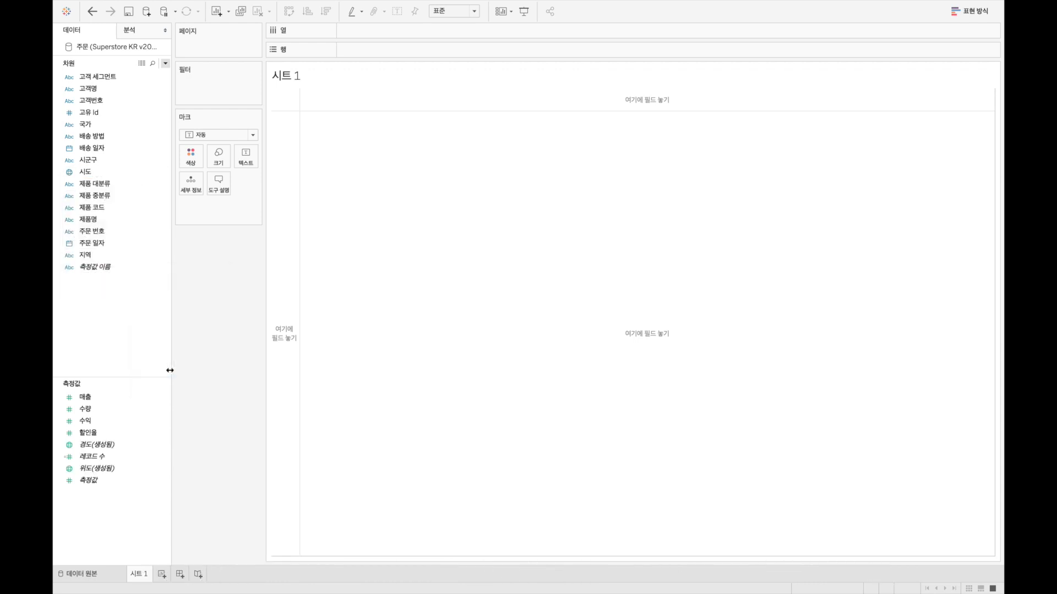
Assign the 시군구 geographic role to the 시군구 dimension
click(69, 160)
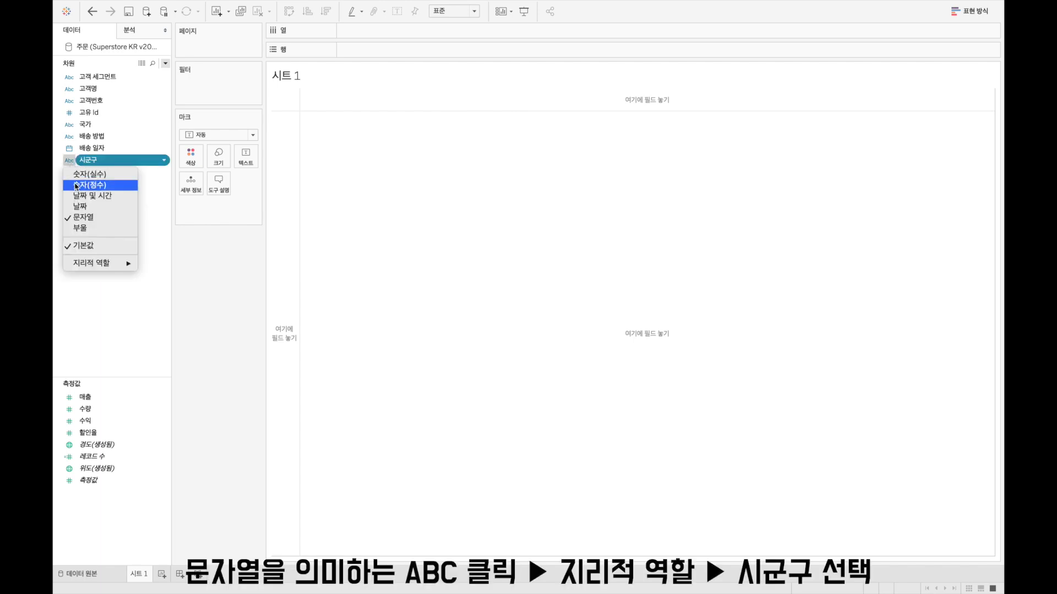
mouse_move(80, 265)
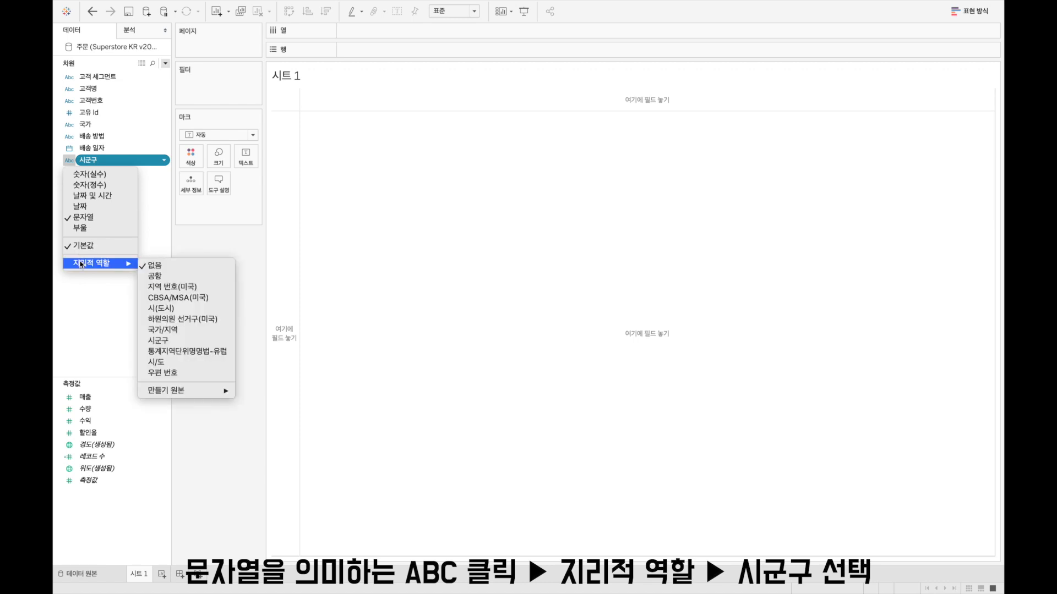
click(181, 342)
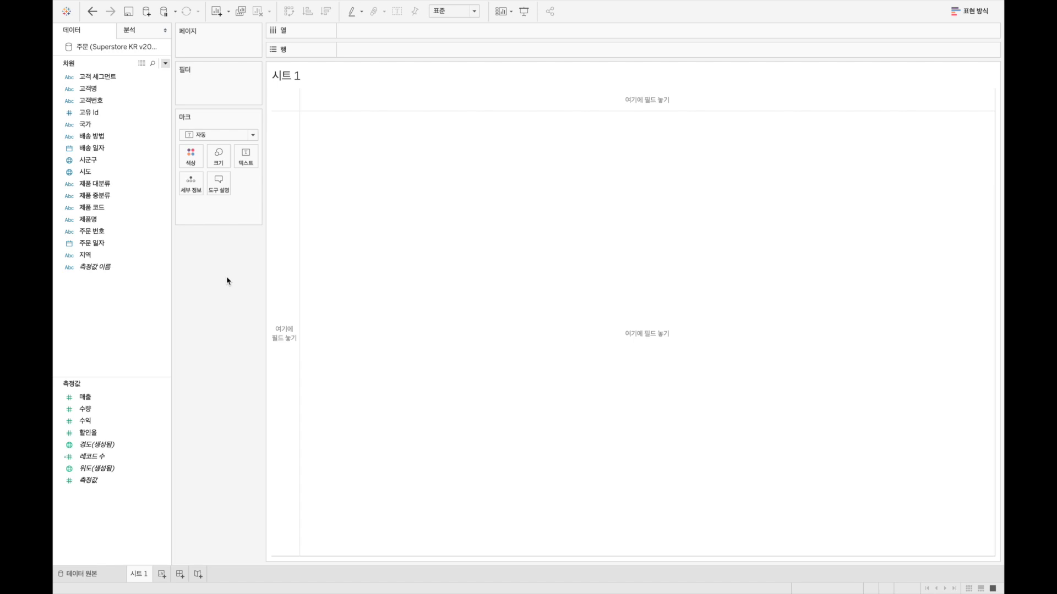
Plot 시도 on a map and add 시군구 to the marks as detail
double_click(100, 173)
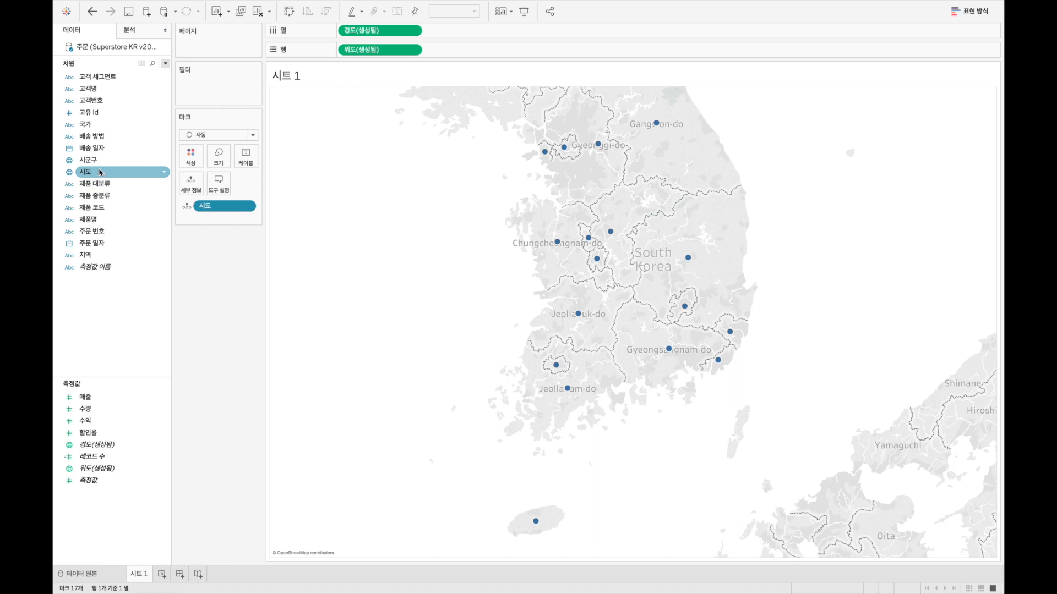
click(96, 161)
drag(95, 164, 196, 227)
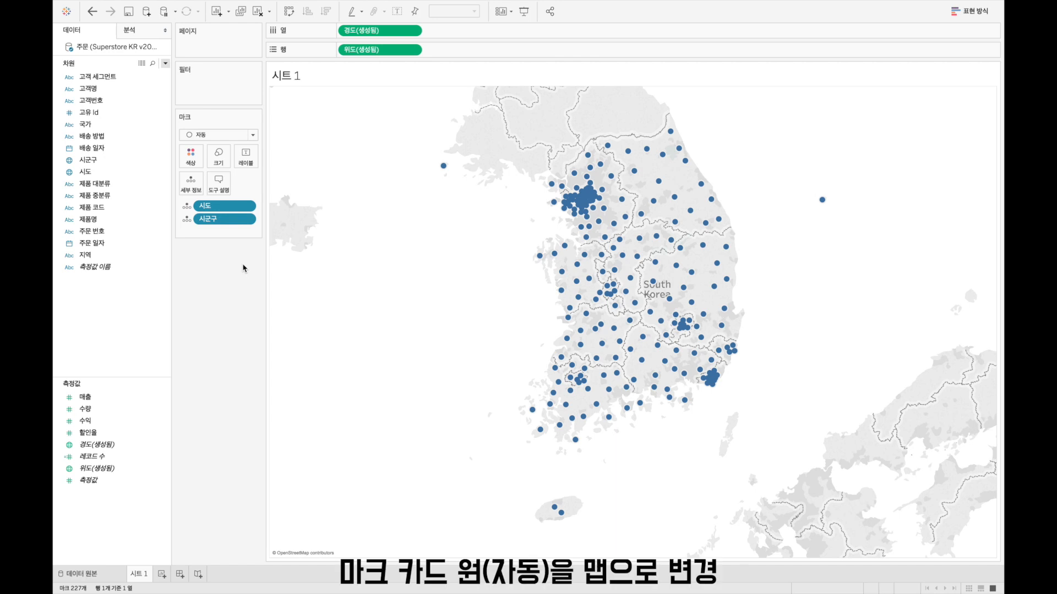
Change the mark type to 맵 and colour the districts by the 수익 measure
click(213, 138)
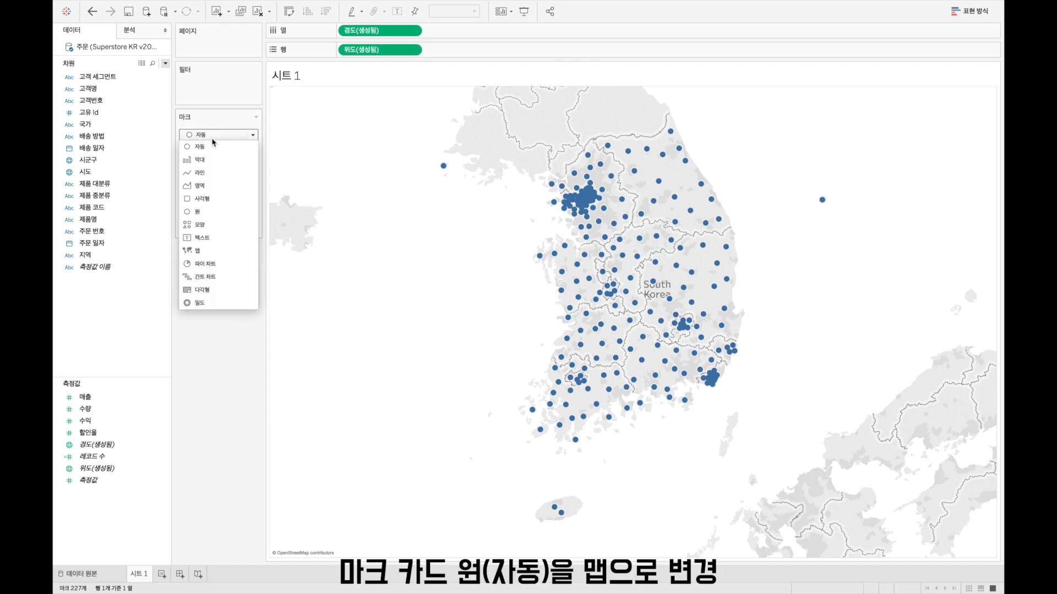
click(207, 250)
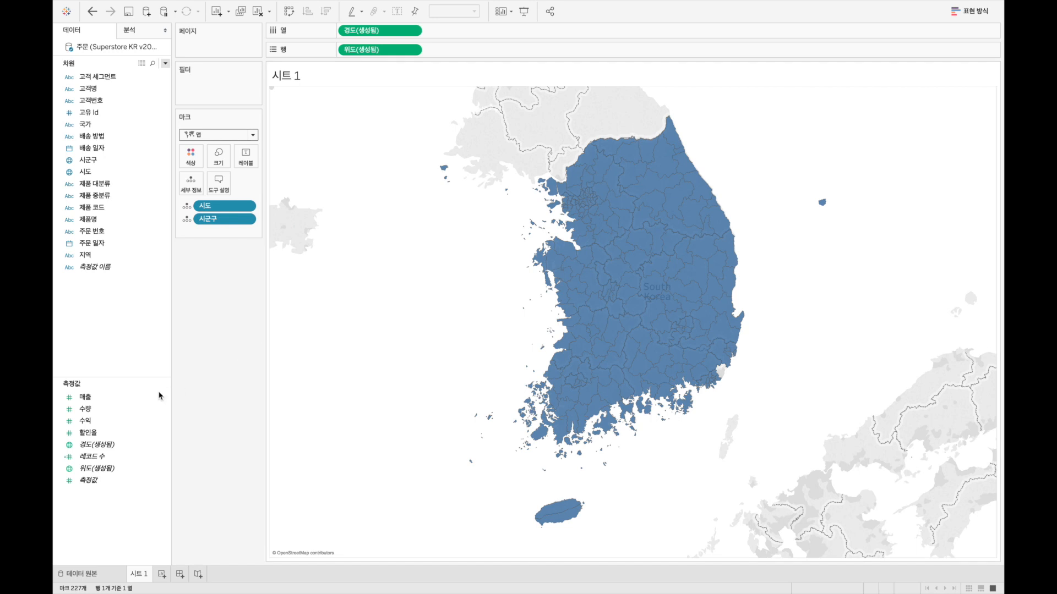
click(115, 410)
drag(108, 417, 189, 157)
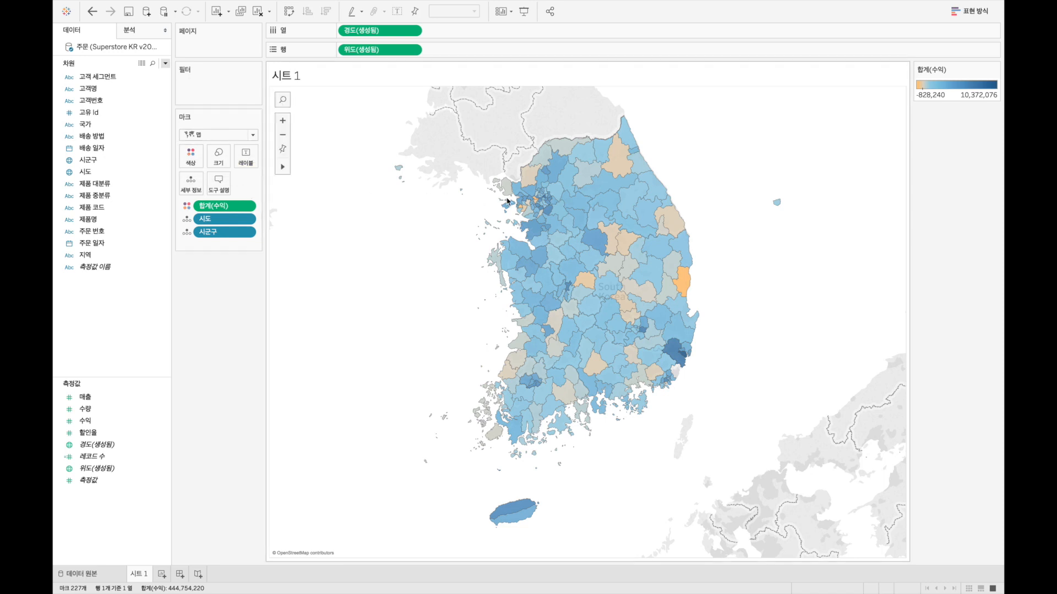
mouse_move(683, 285)
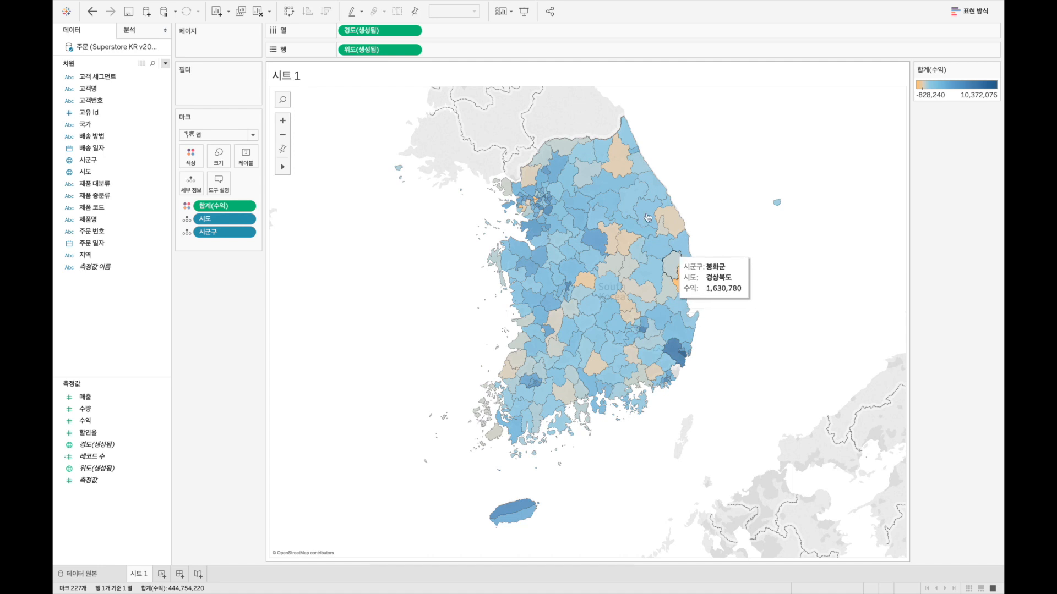
mouse_move(614, 165)
mouse_move(682, 226)
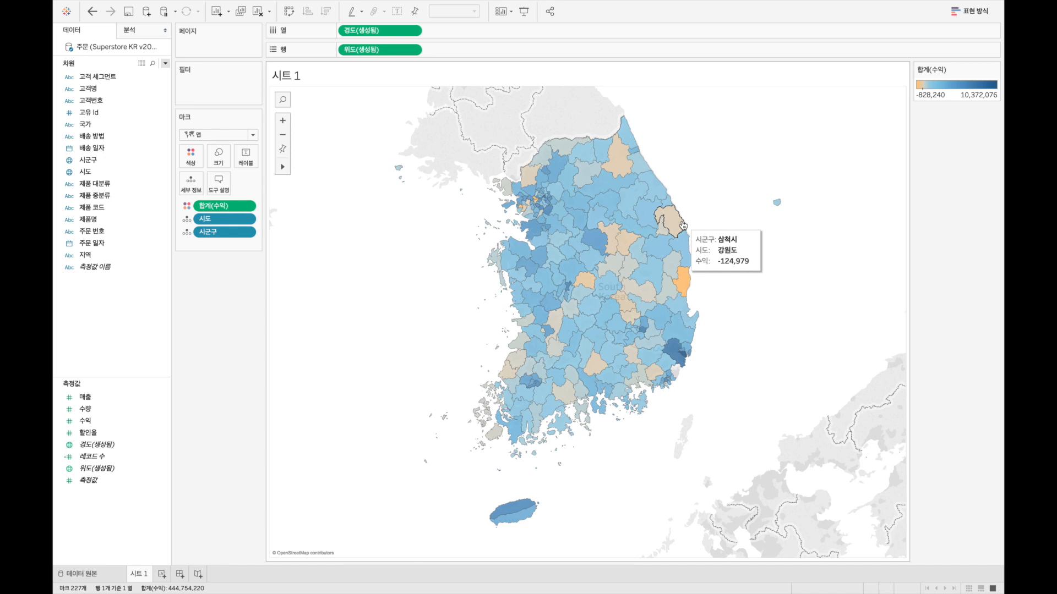
Clear the sheet and plot only the 시군구 field on a new map
click(258, 12)
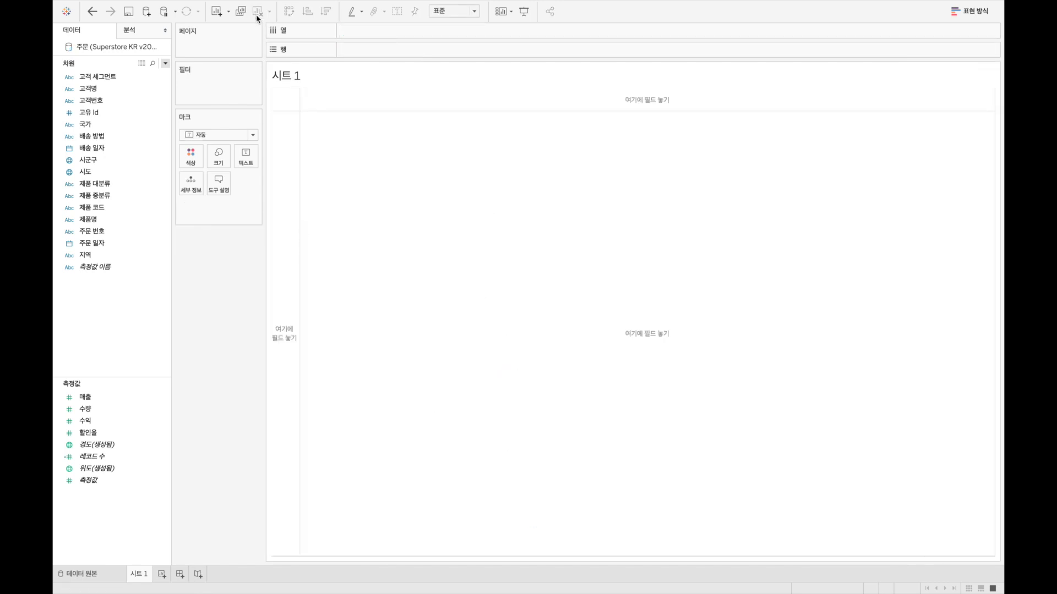
click(107, 161)
click(107, 163)
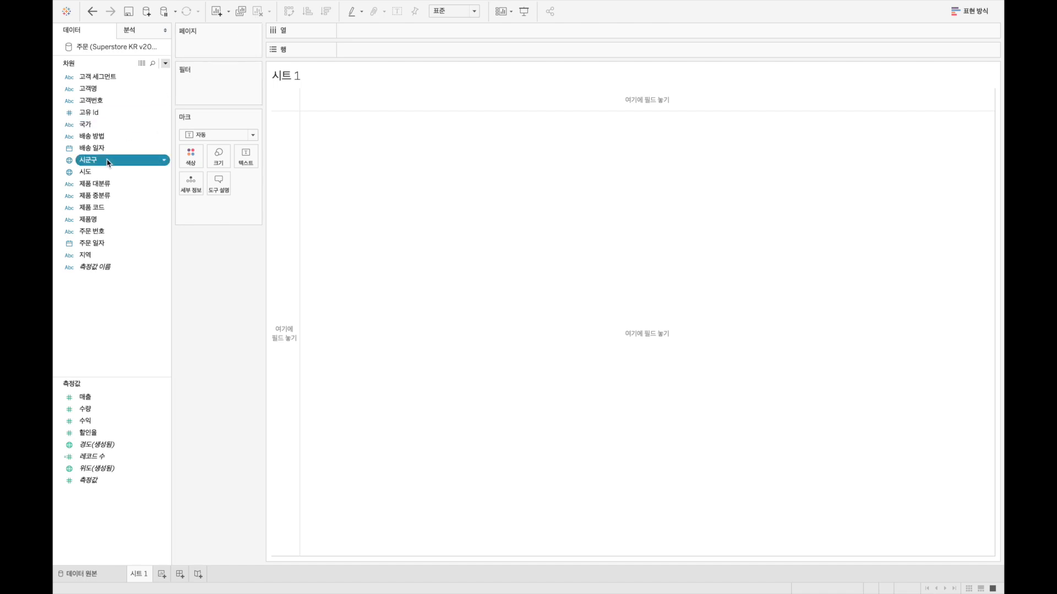
double_click(107, 163)
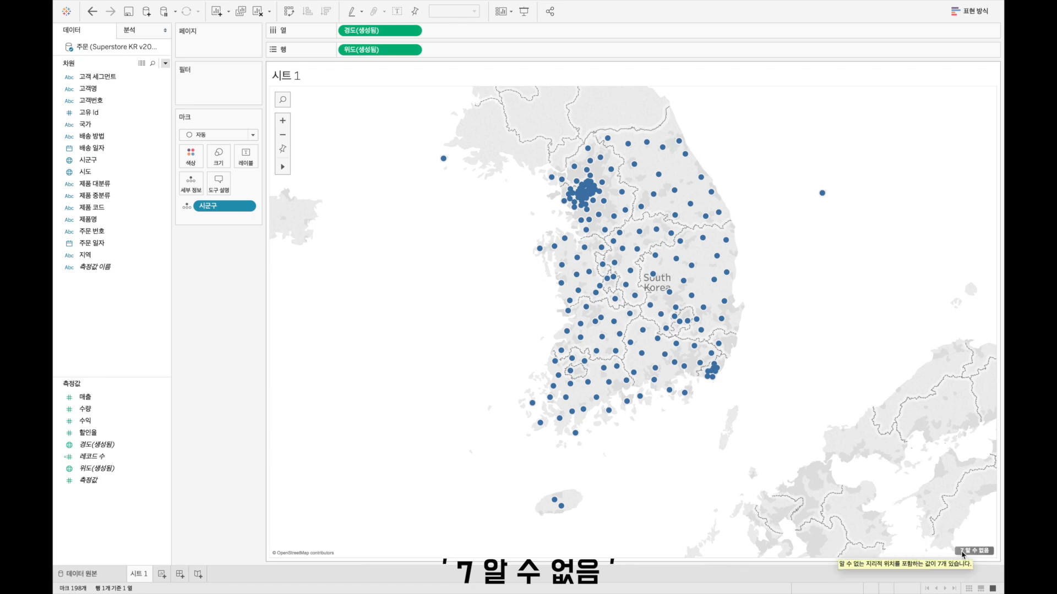
Review the unknown 시군구 locations in the location editor, and add 시도 to the marks as detail
scroll(962, 552, down, 1)
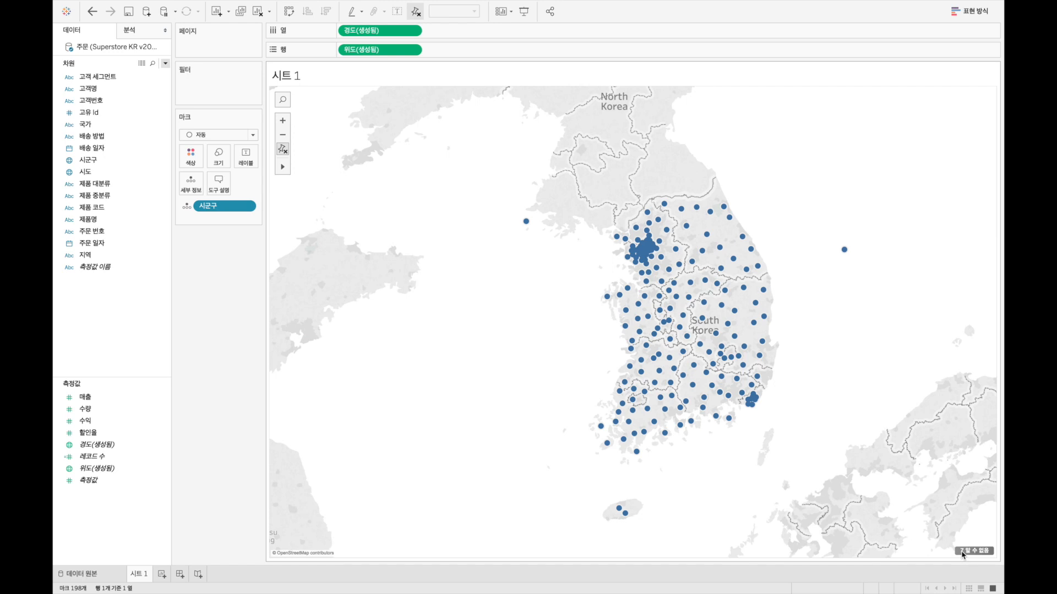
click(962, 552)
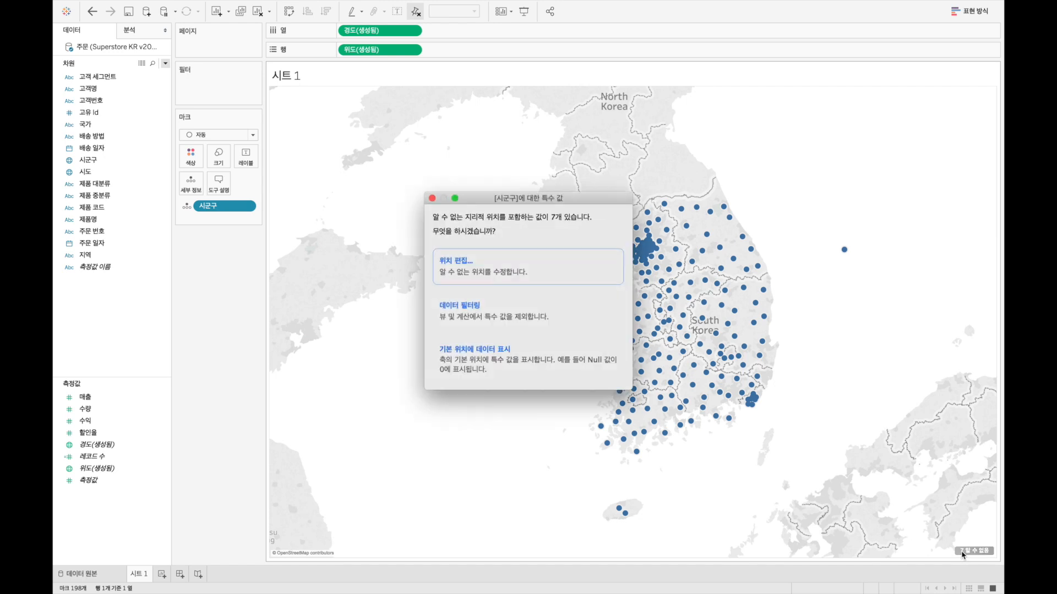
click(487, 275)
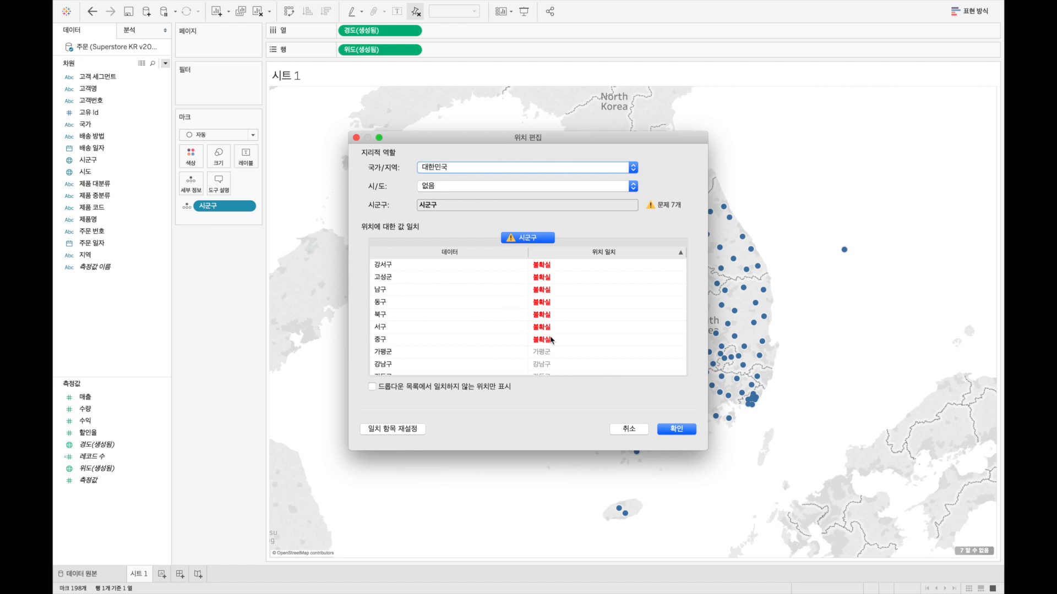
click(676, 429)
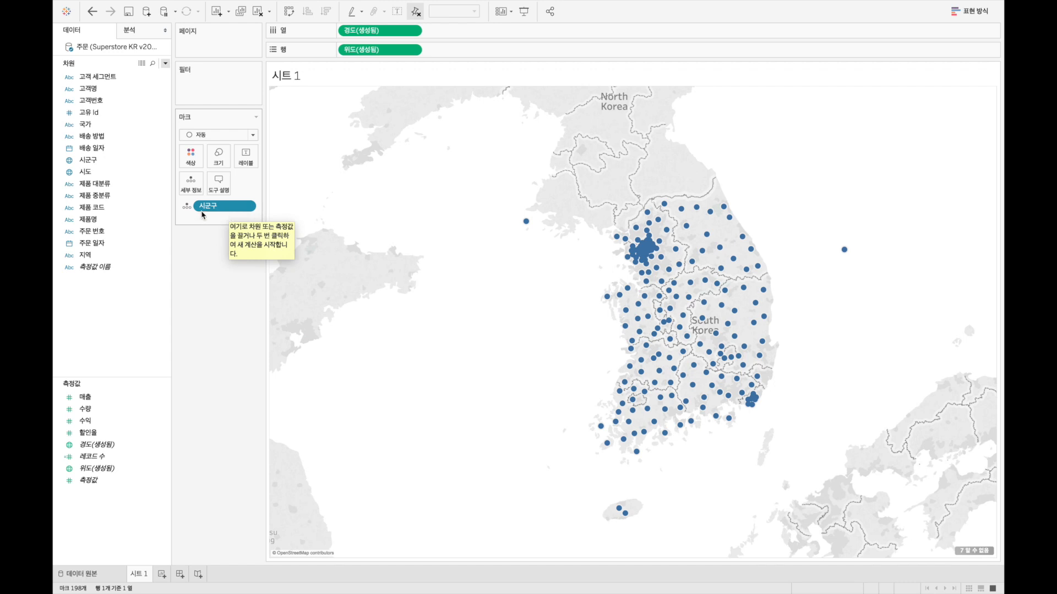
drag(86, 172, 201, 230)
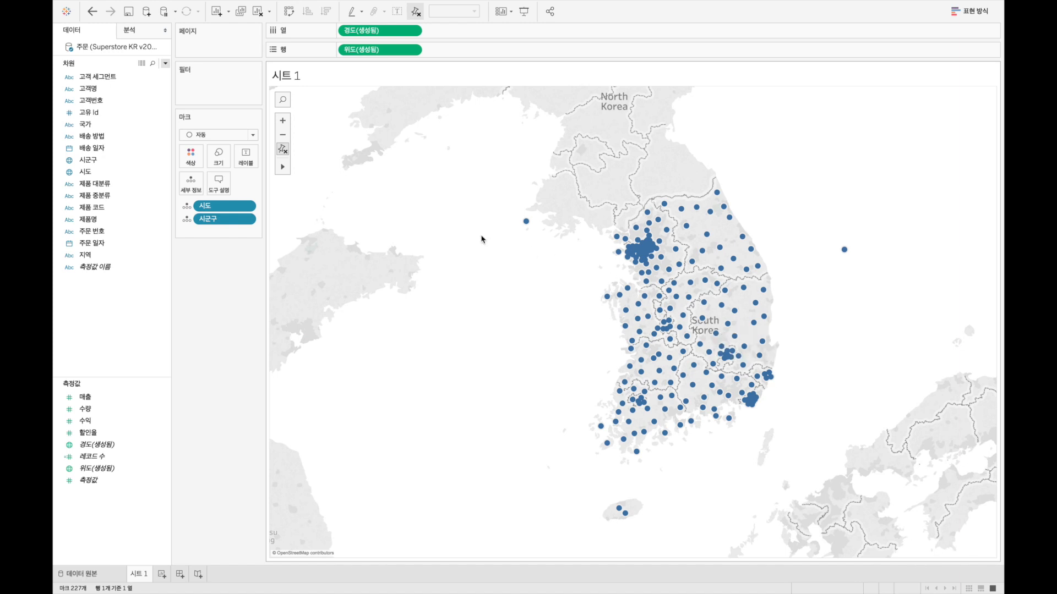
Create a hierarchy from the 시도 and 시군구 dimensions and name it "시도 - 시군구"
click(141, 172)
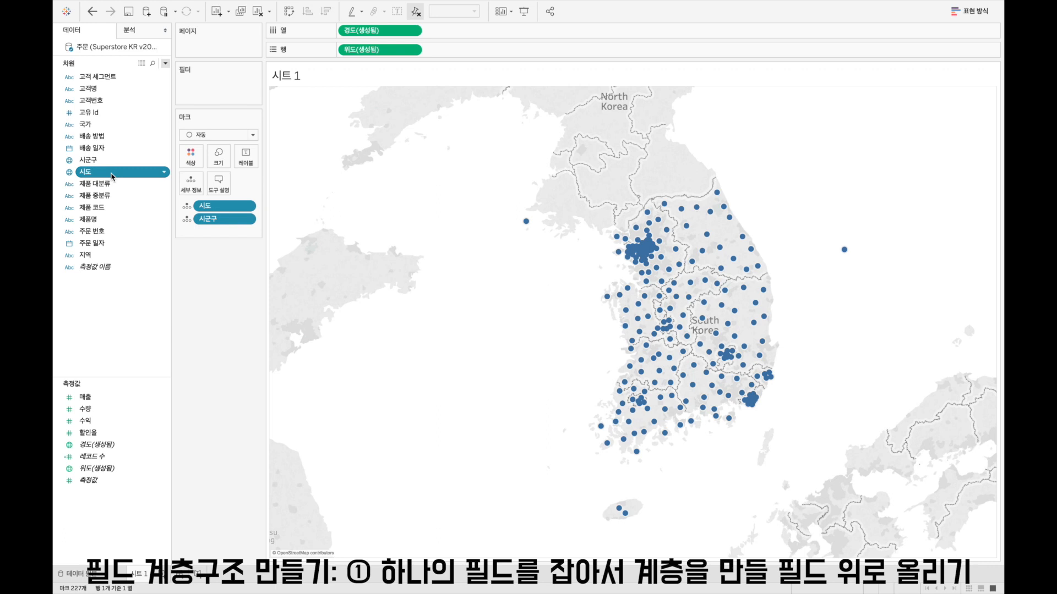
drag(112, 173, 113, 167)
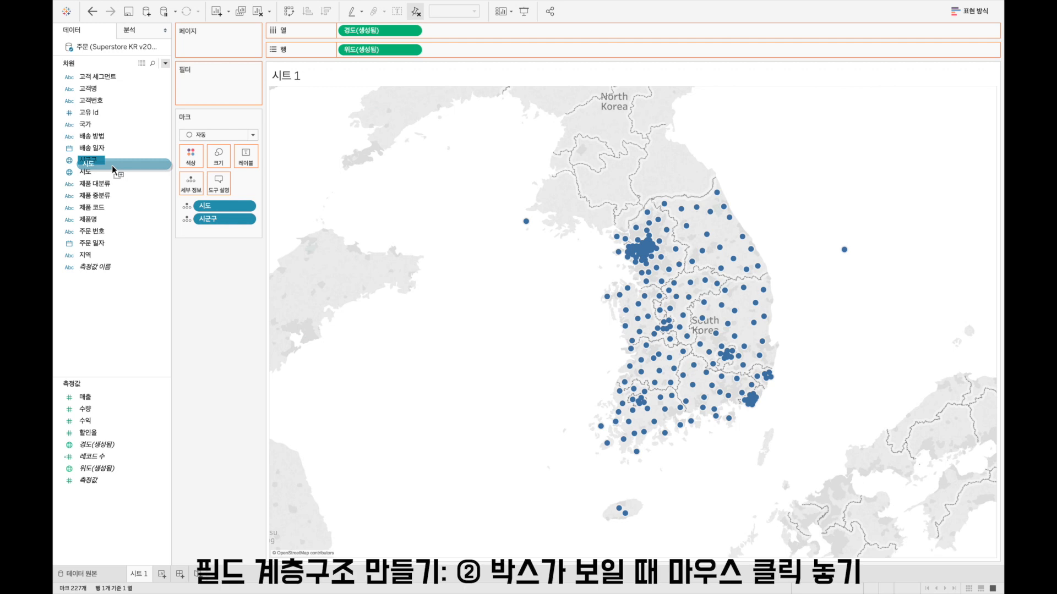
drag(111, 165, 111, 165)
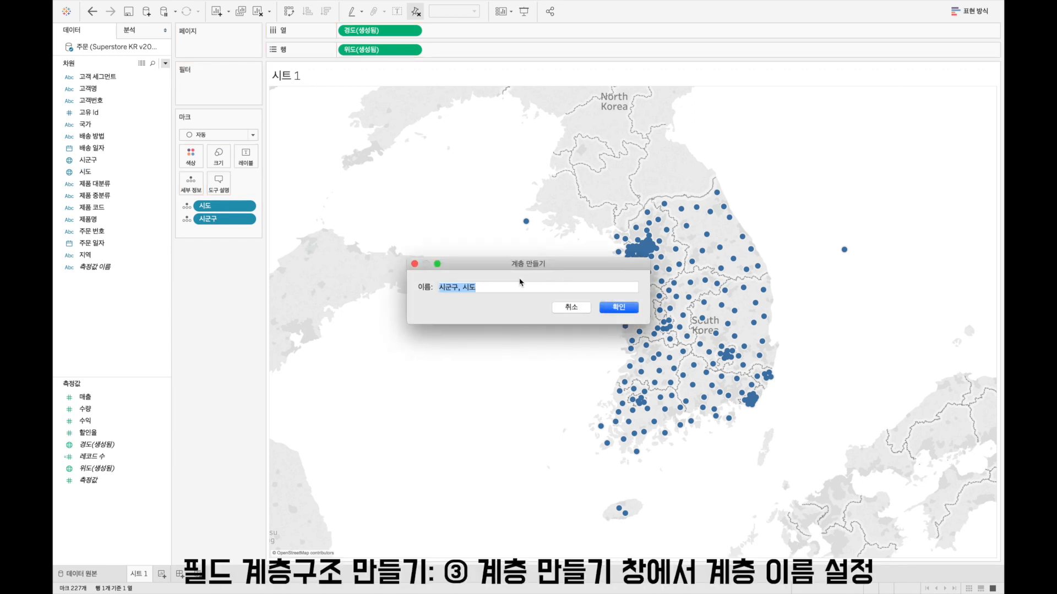
text(시도 - 시군구)
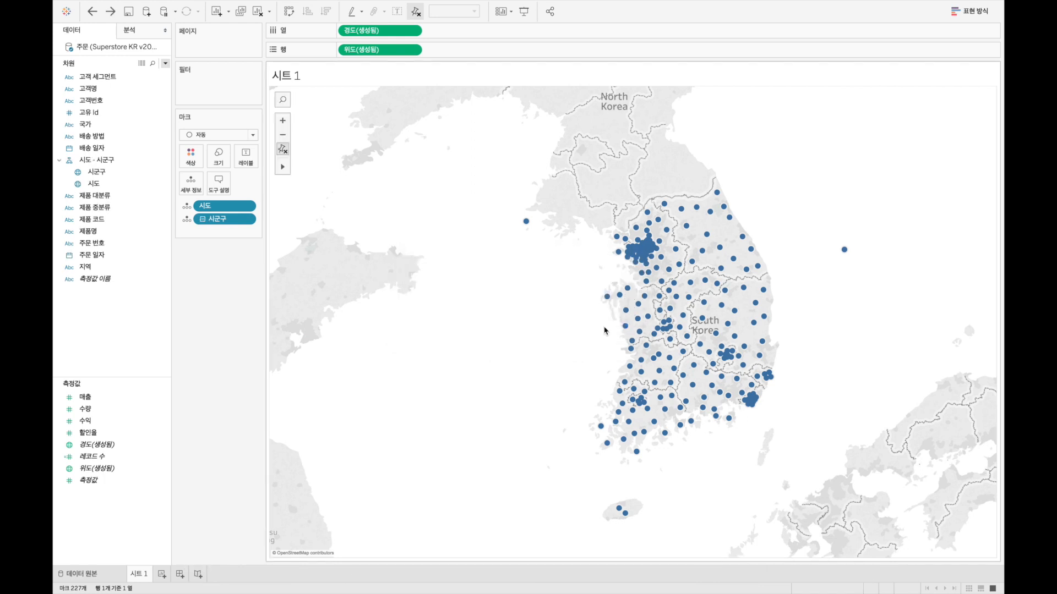
click(620, 308)
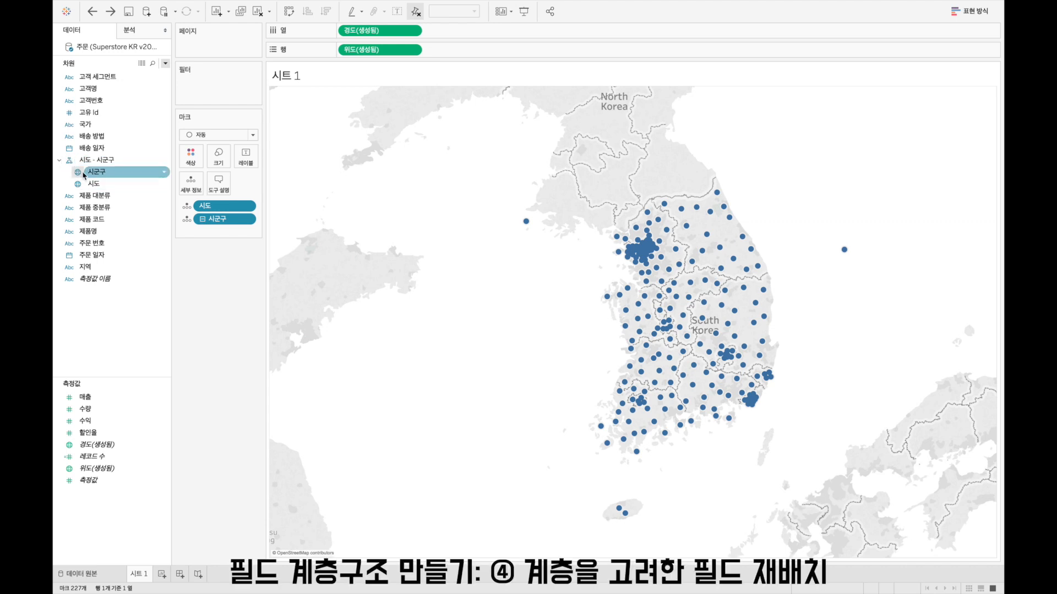
Move 시도 above 시군구 in the hierarchy, and collapse and re-expand the 시도 level on the map
click(95, 185)
click(94, 185)
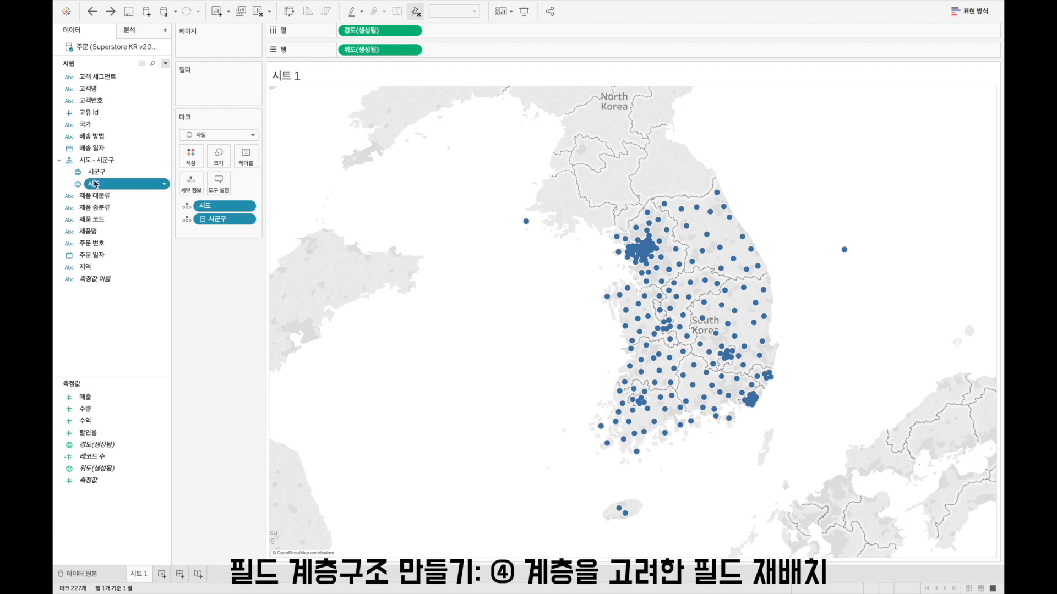
click(110, 176)
drag(110, 175, 105, 170)
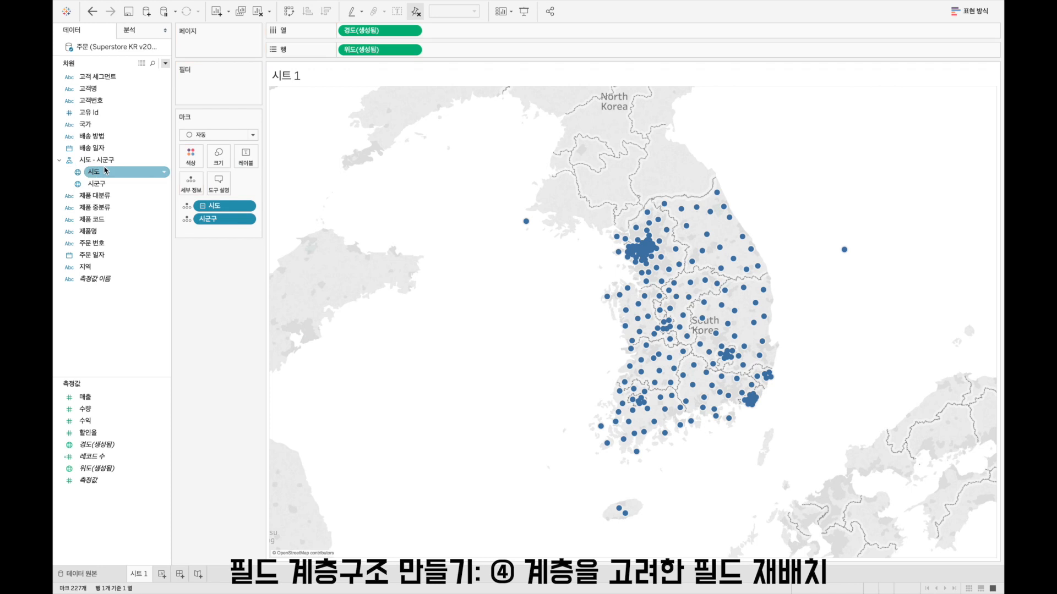
click(203, 208)
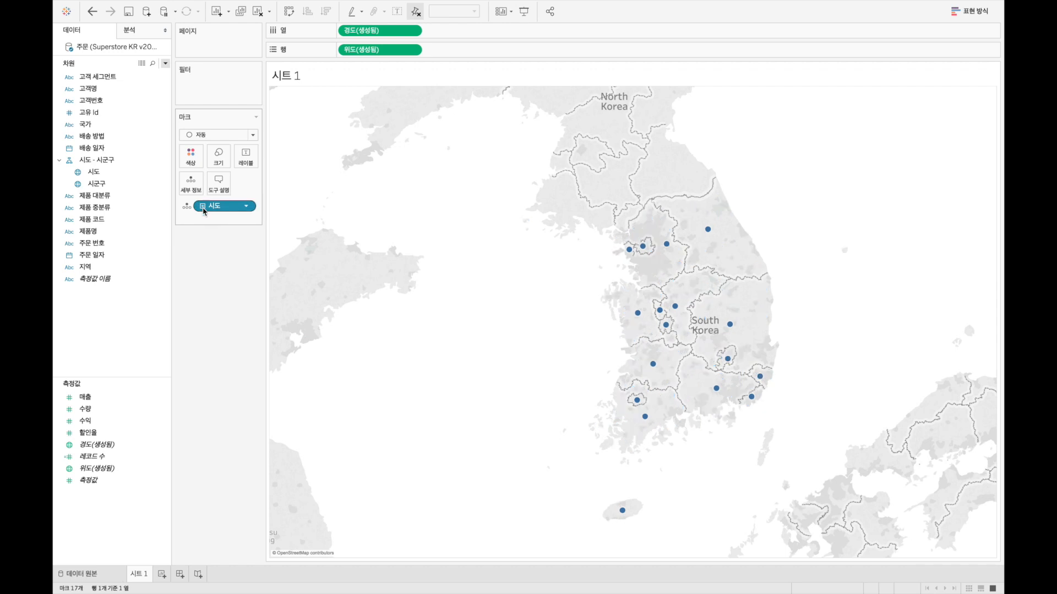
click(203, 206)
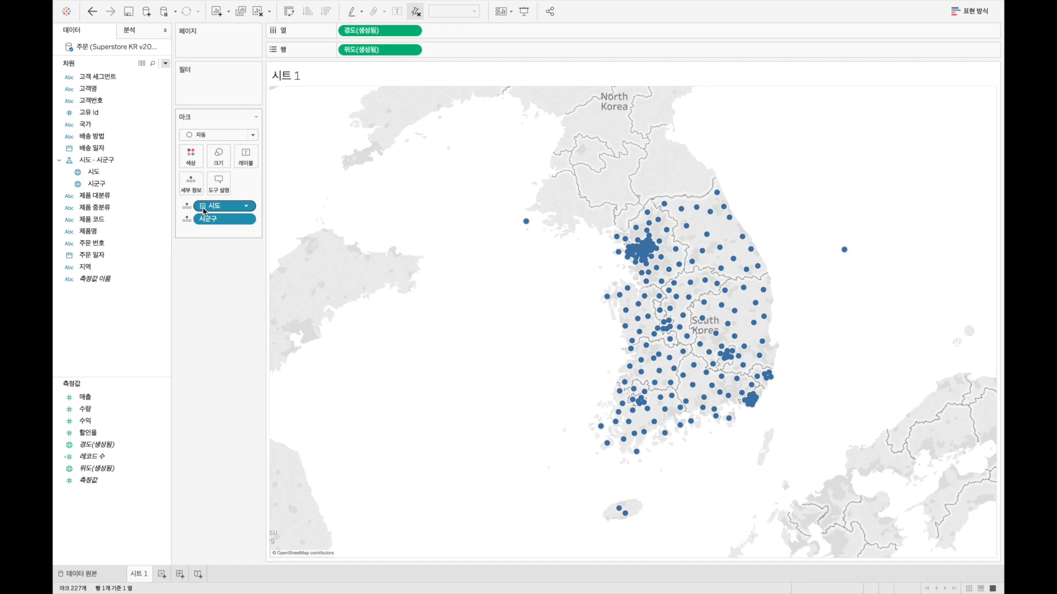
Look up the description of the 지역 field and load its domain to review its members
click(131, 165)
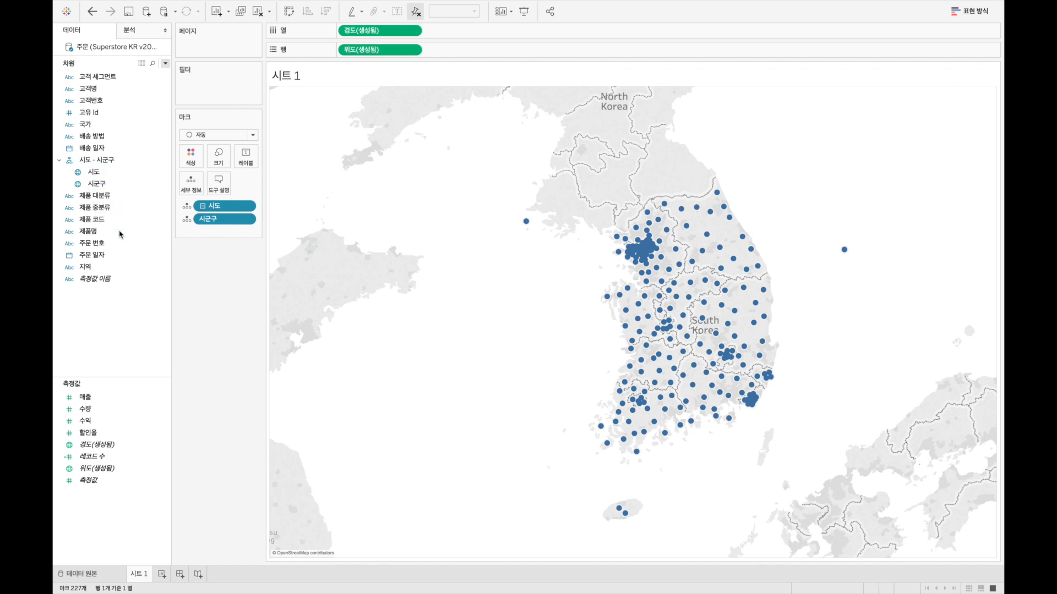
click(103, 270)
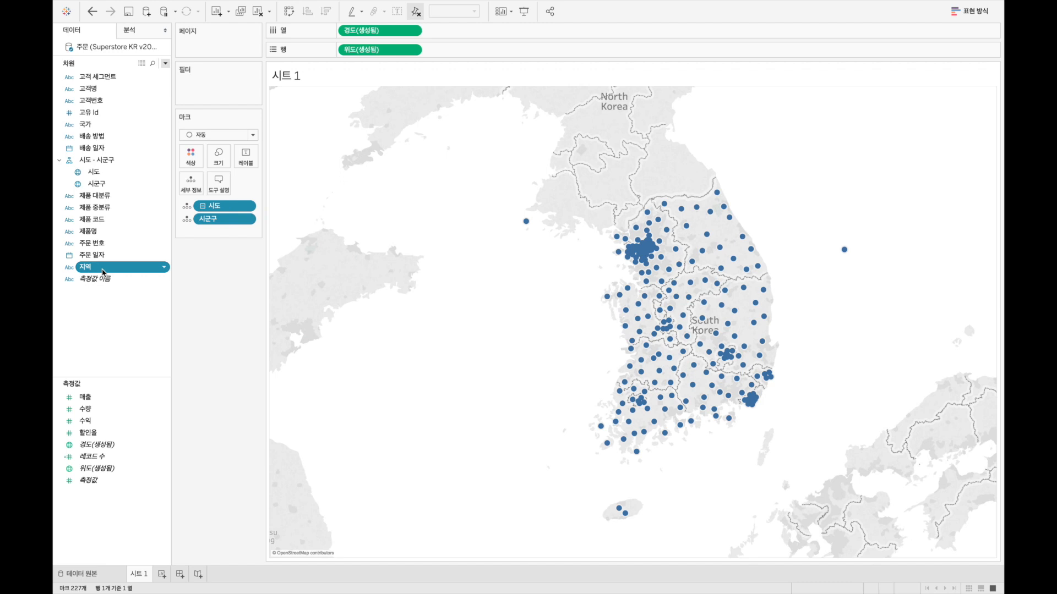
right_click(104, 269)
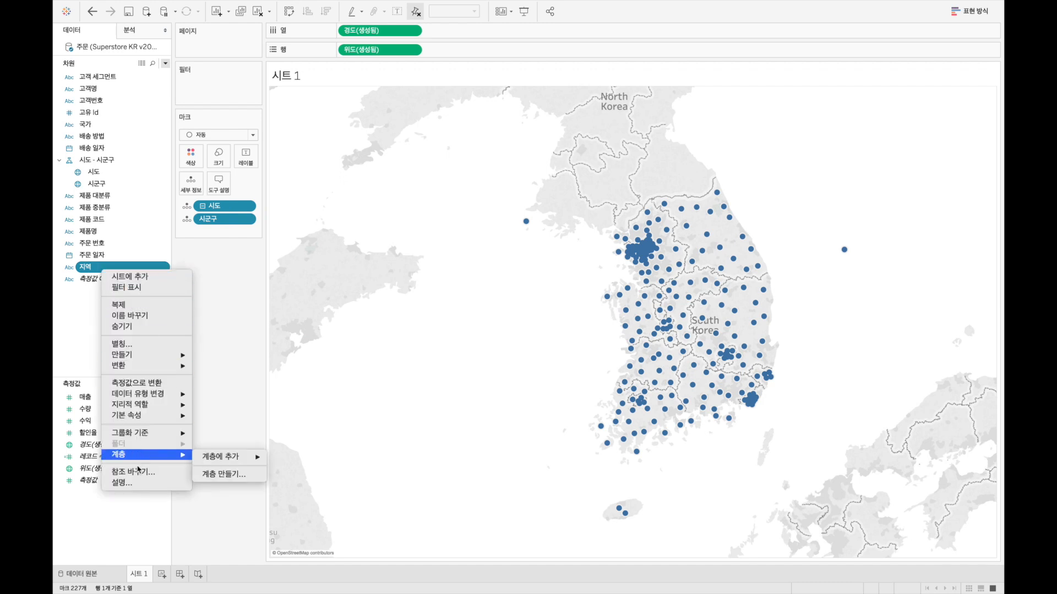
click(121, 483)
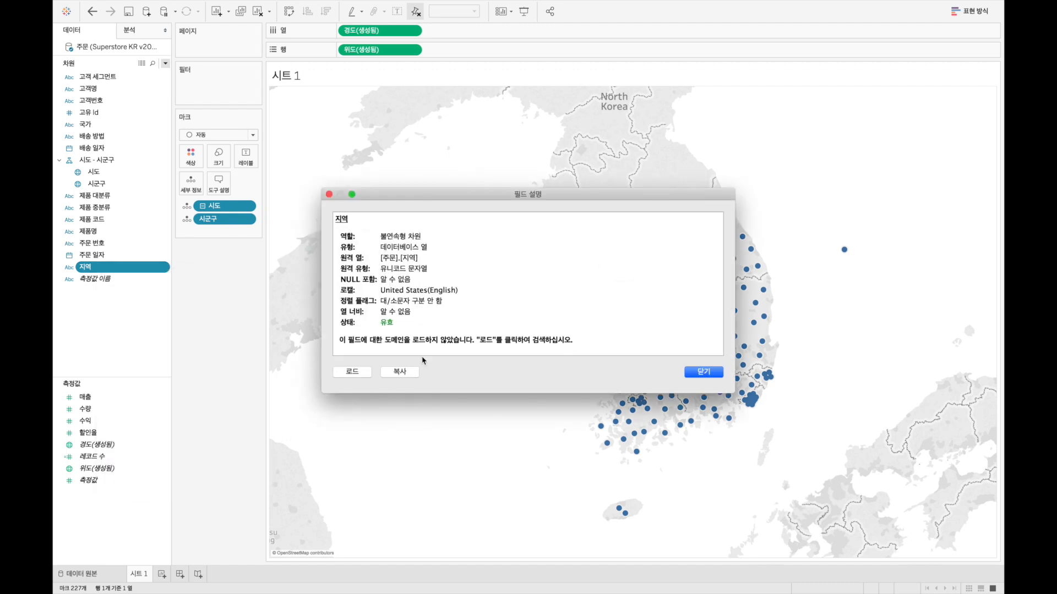
click(352, 371)
scroll(432, 313, down, 3)
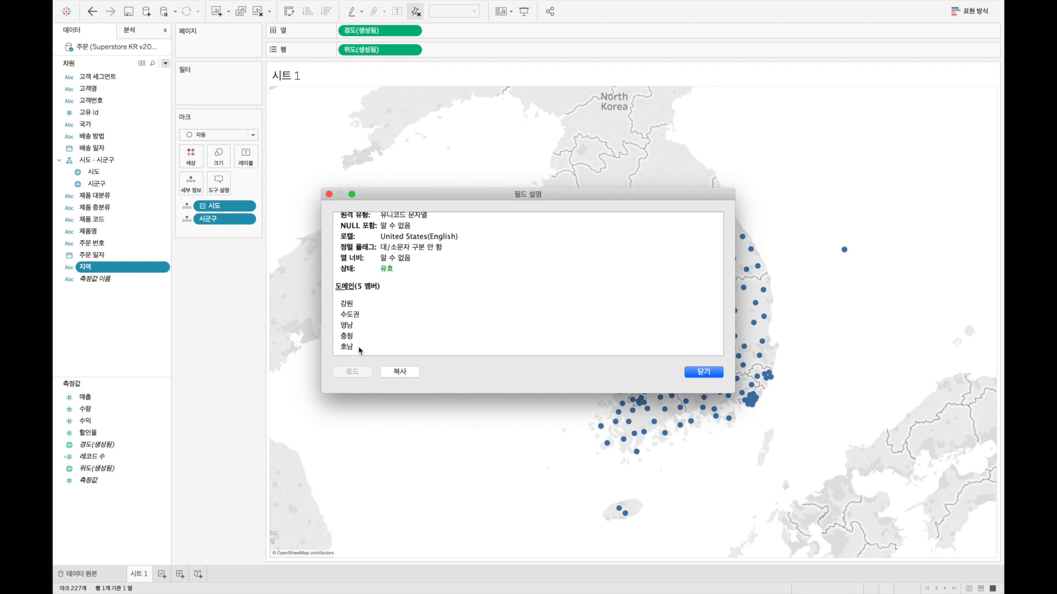
click(703, 372)
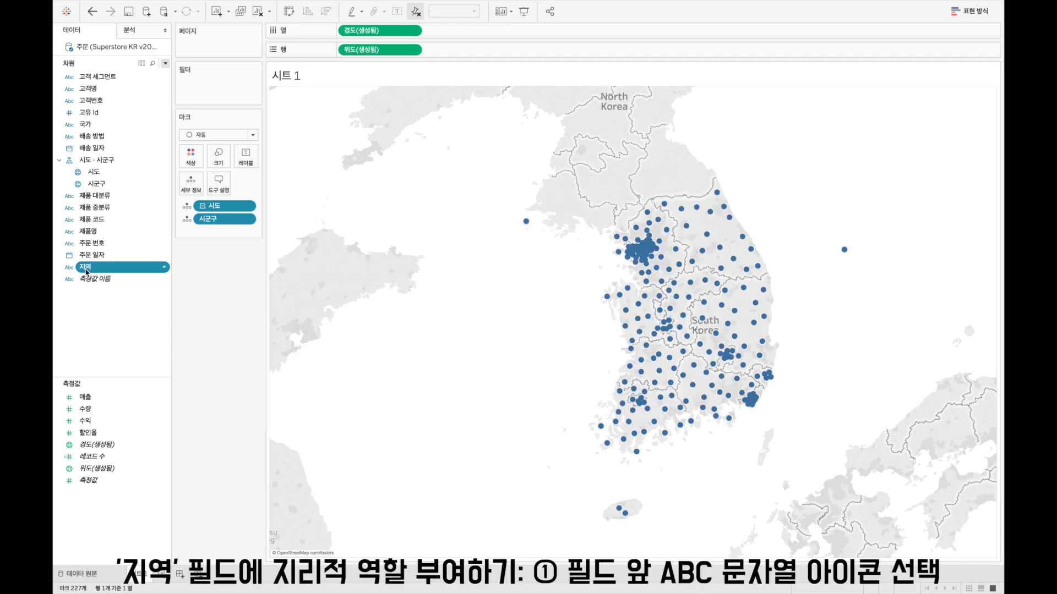
Assign the 지역 field a geographic role created from the 시도 field
click(69, 268)
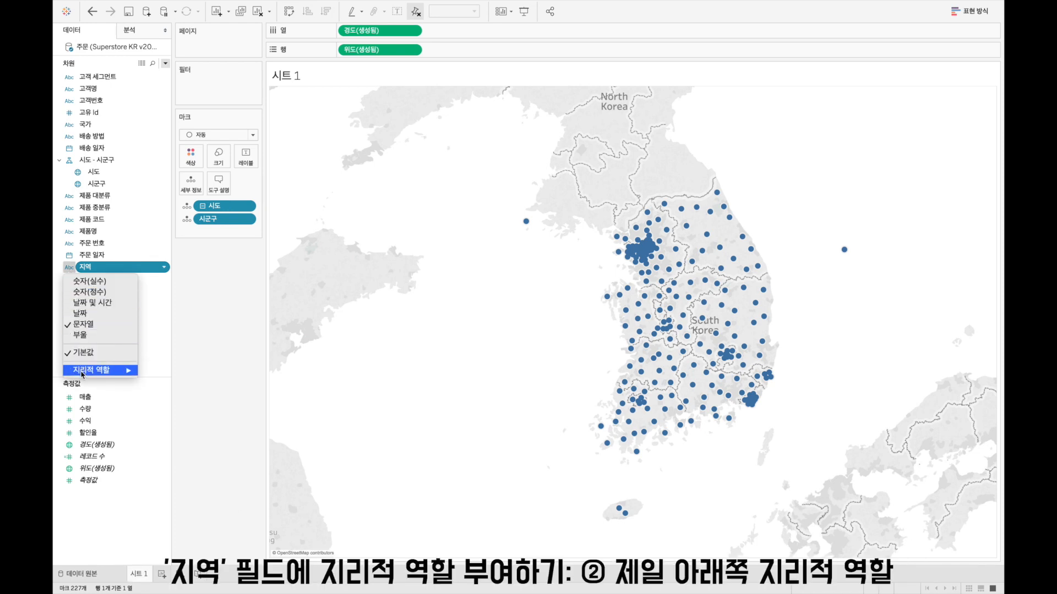
mouse_move(82, 373)
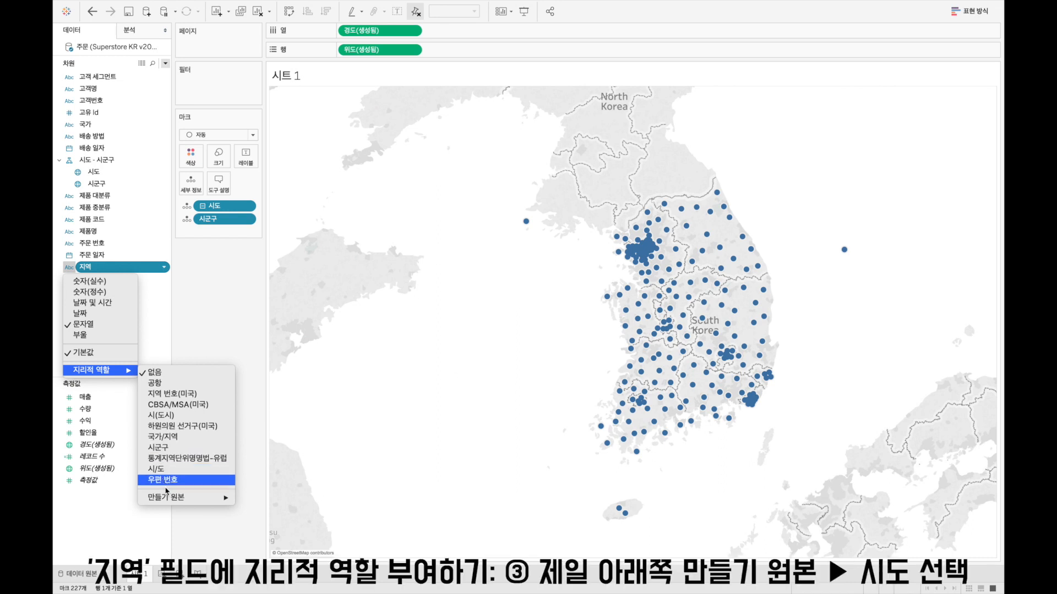
mouse_move(169, 499)
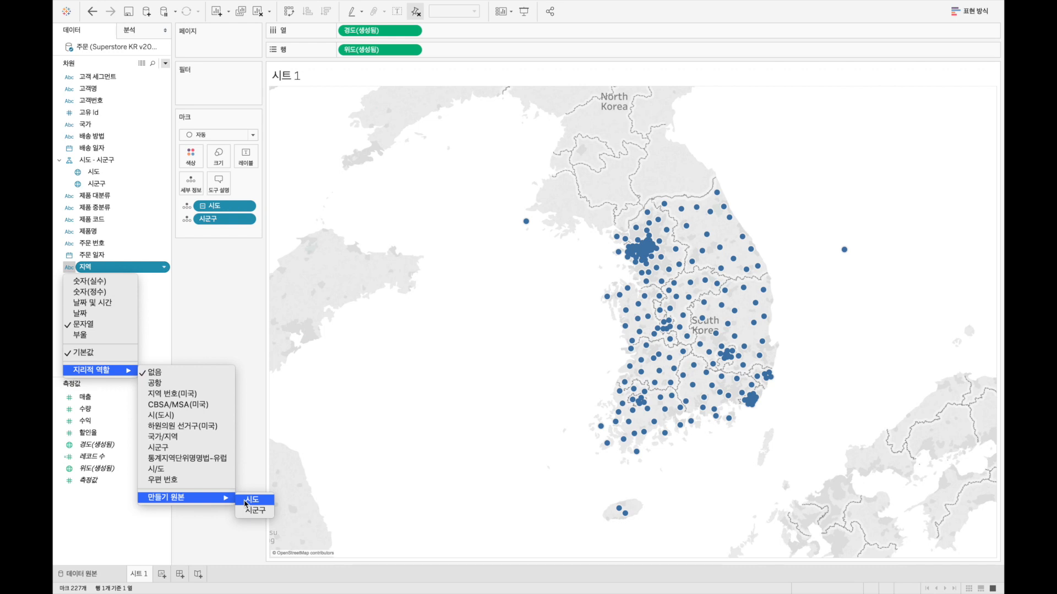
click(251, 499)
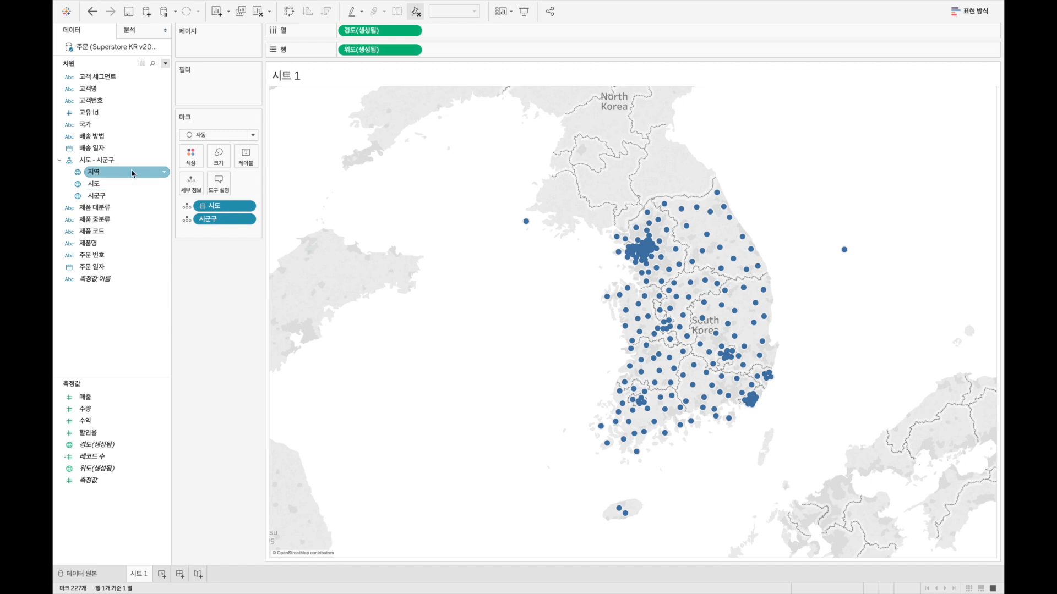
Add 지역 to the marks above 시도, collapse the map to the 지역 level, and show it as a filled 맵
drag(132, 173, 218, 204)
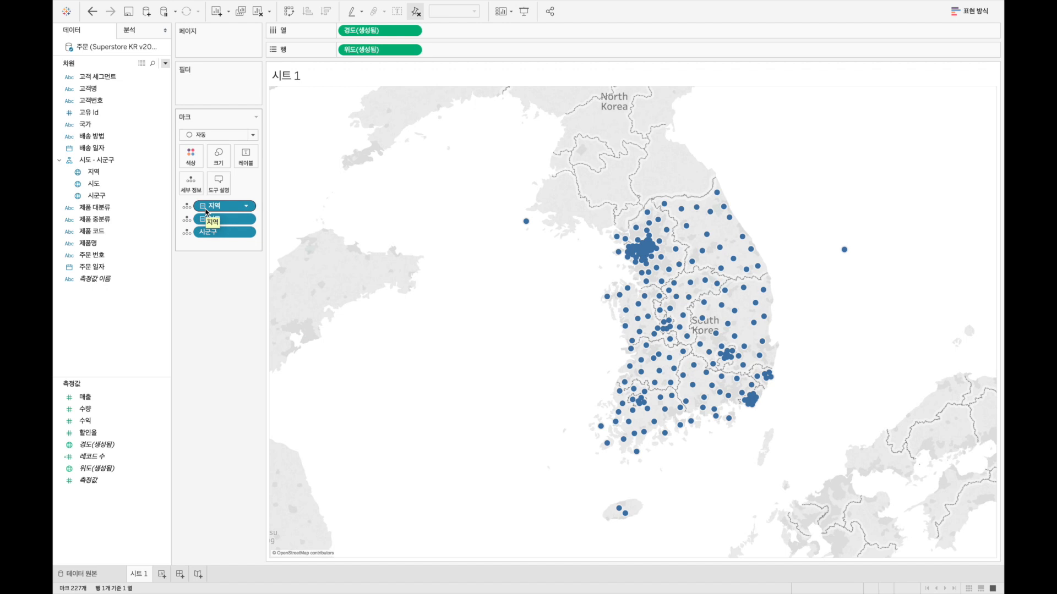
click(205, 209)
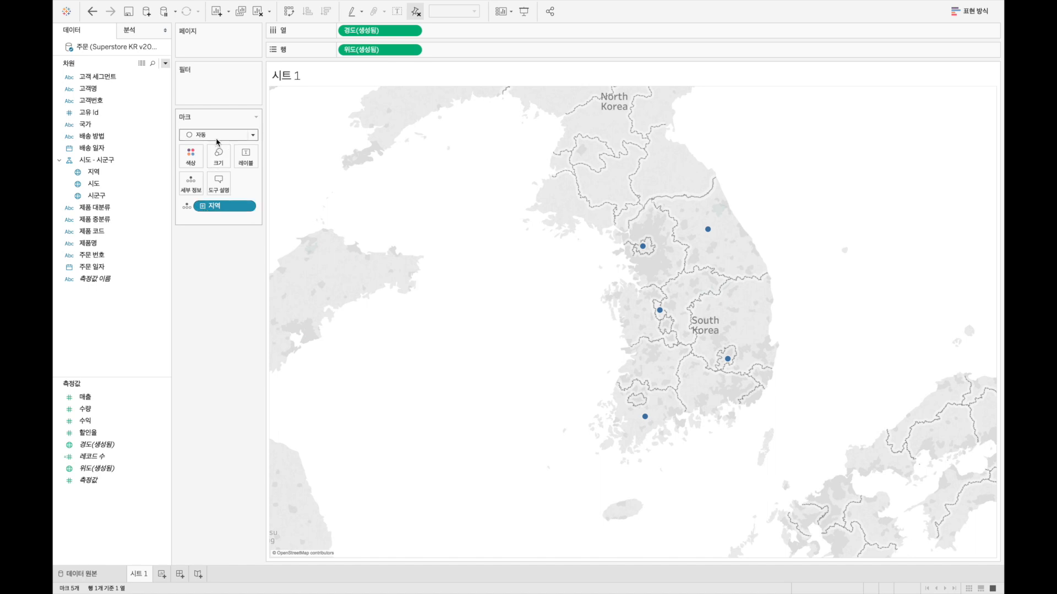
click(217, 135)
click(199, 250)
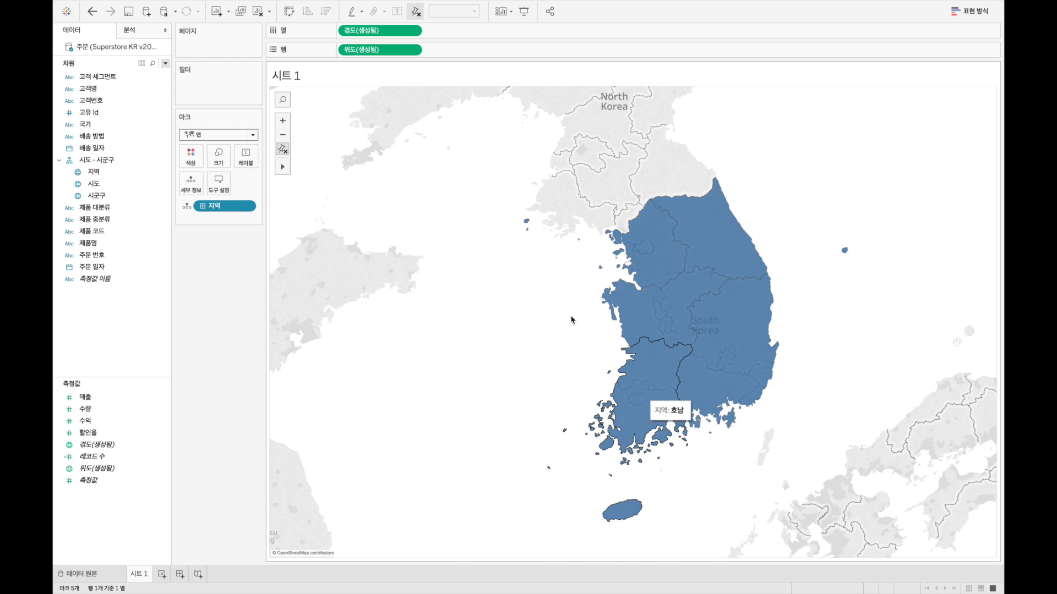
Clear the sheet, plot 지역 on a new map, and drill down through 시도 to 시군구
click(257, 11)
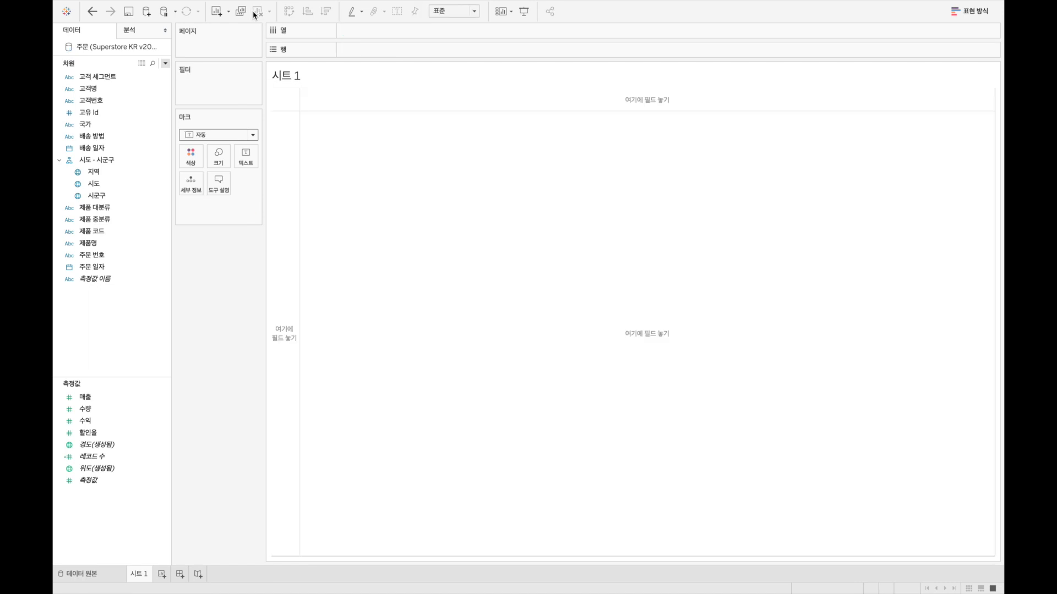
click(117, 172)
double_click(117, 173)
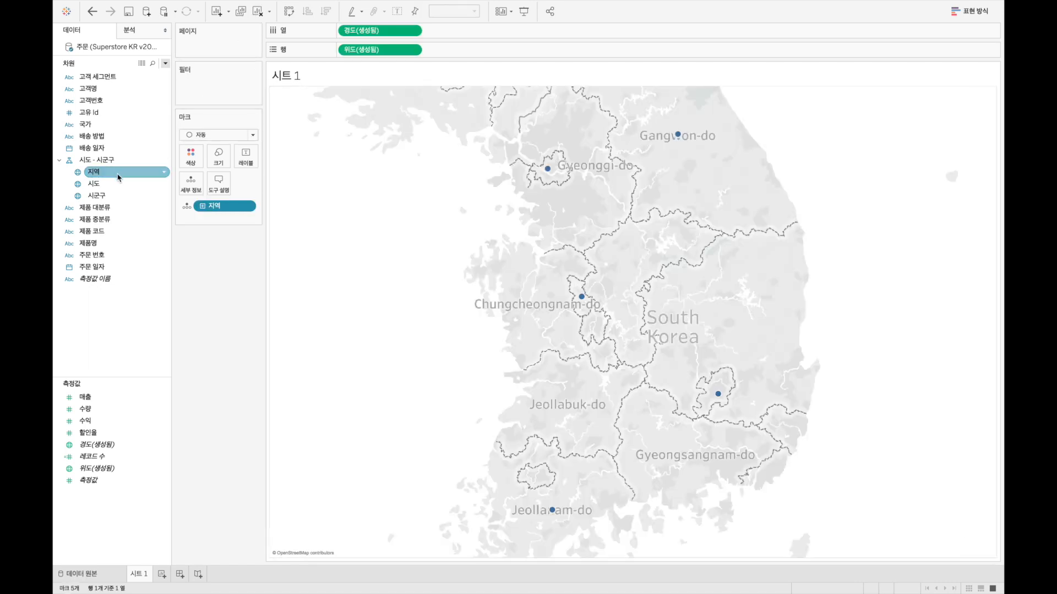
click(202, 207)
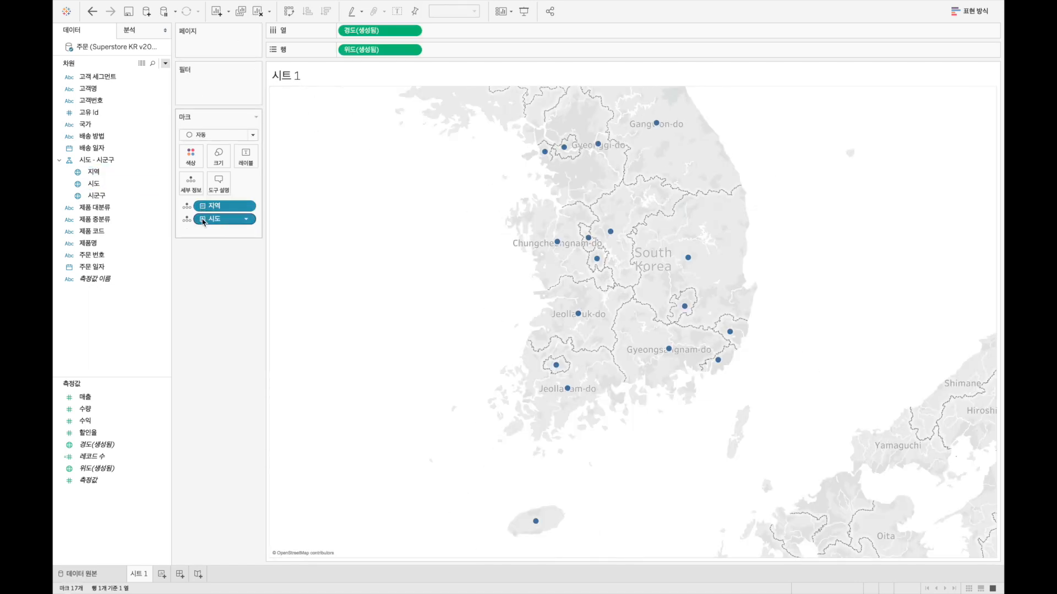
click(203, 220)
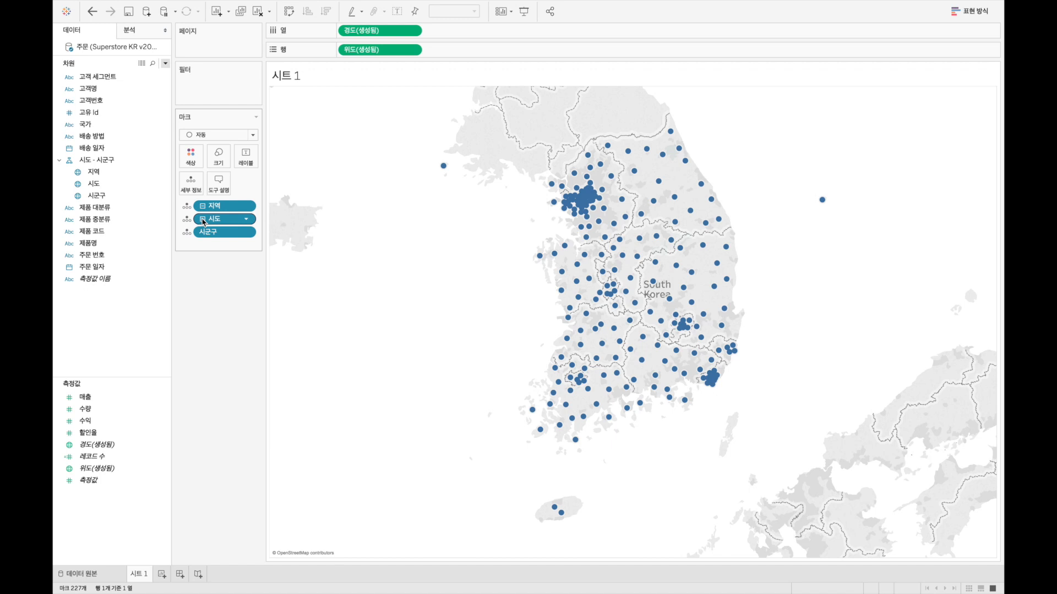
Change the mark type to 밀도 and color the density map by the sum of 매출
click(209, 138)
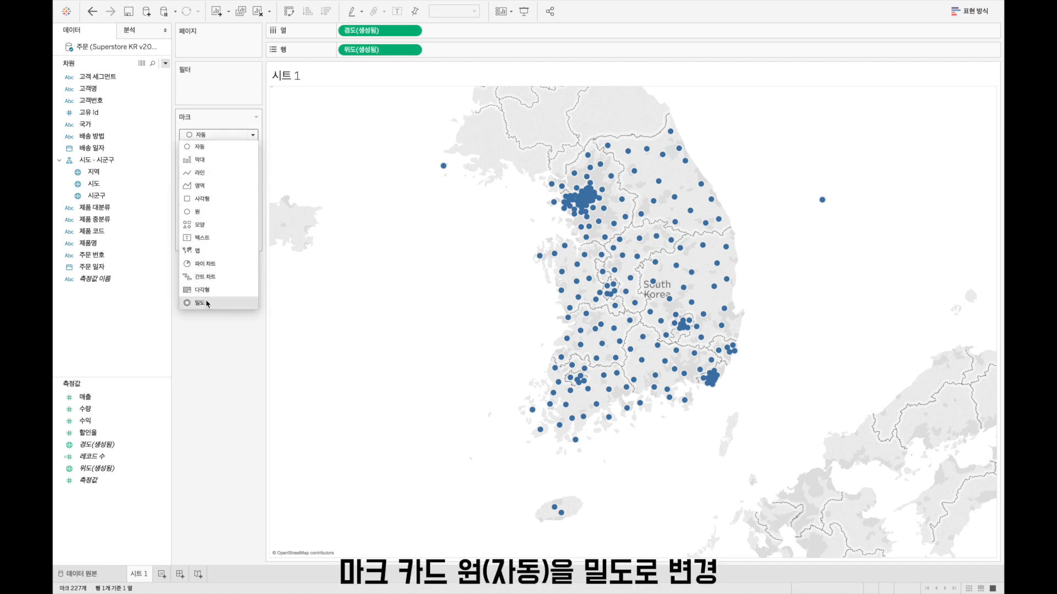
click(200, 303)
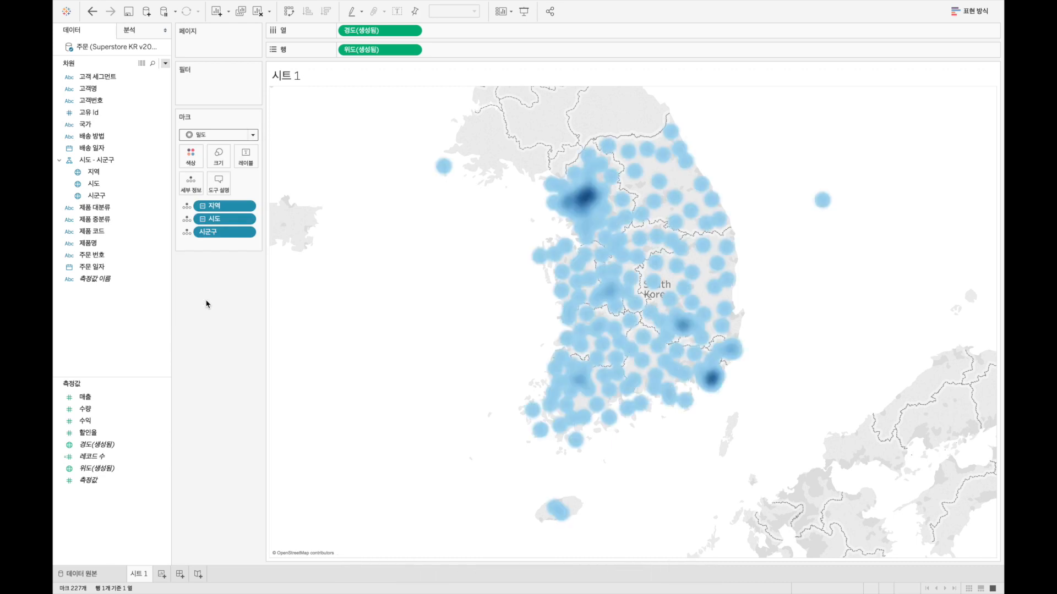
drag(91, 398, 188, 157)
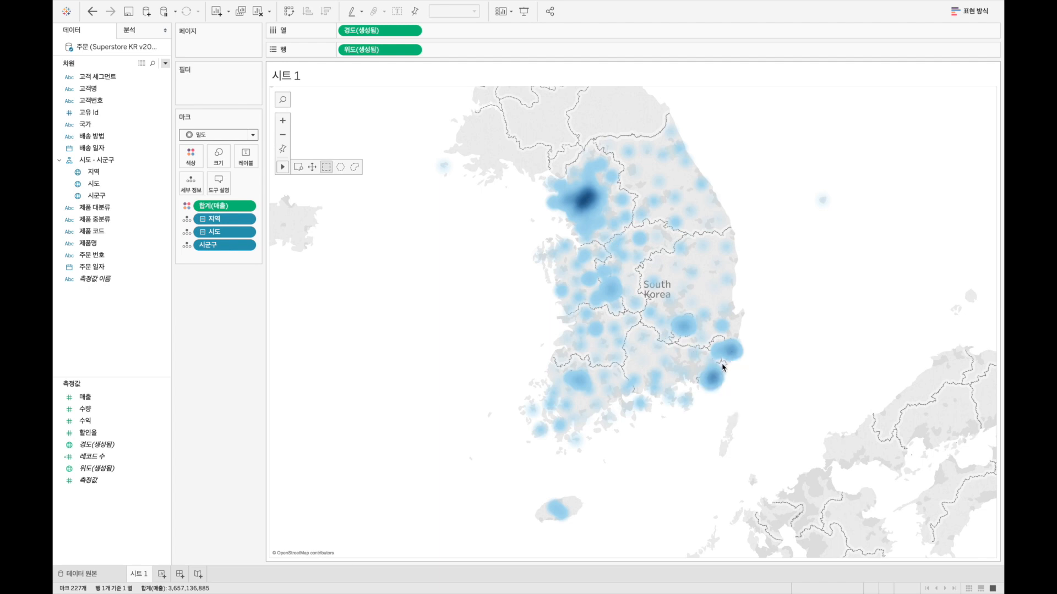
mouse_move(722, 365)
mouse_move(579, 383)
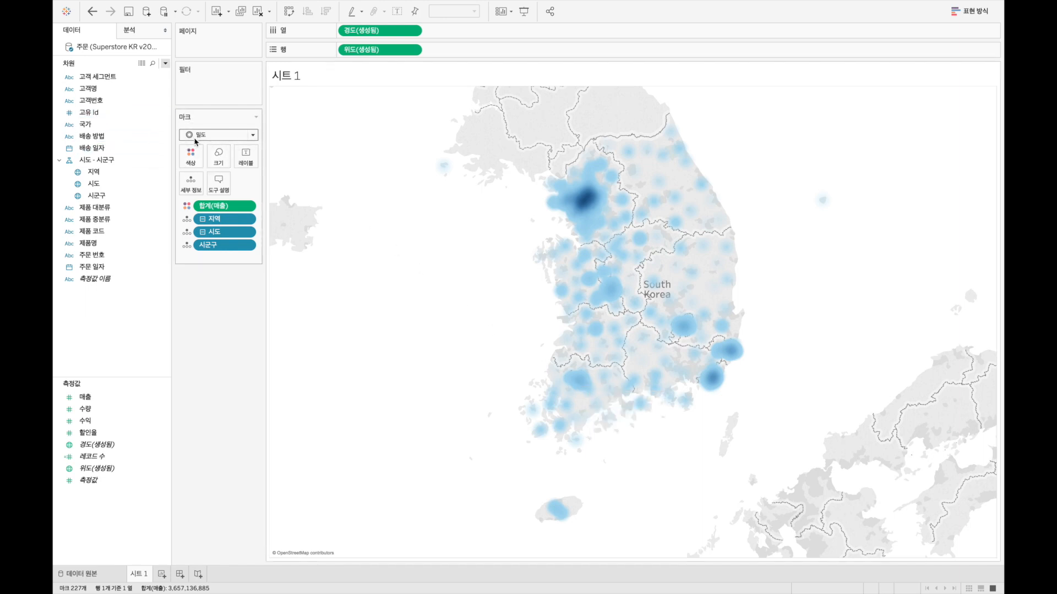
Set the density map's palette to 고밀도 진한 빨강, with 57% intensity and 64% opacity
click(197, 160)
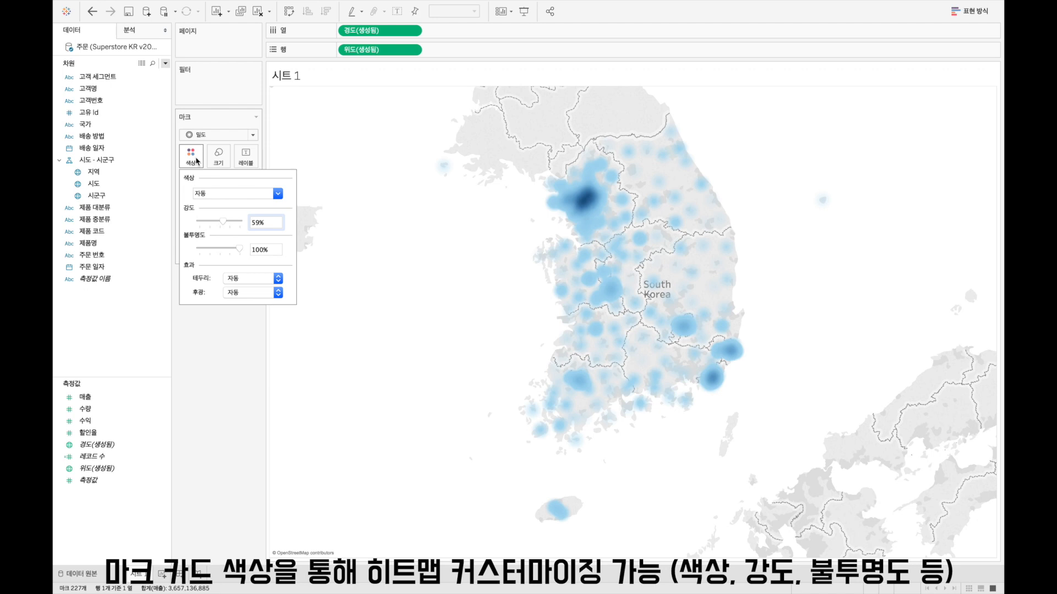
click(213, 193)
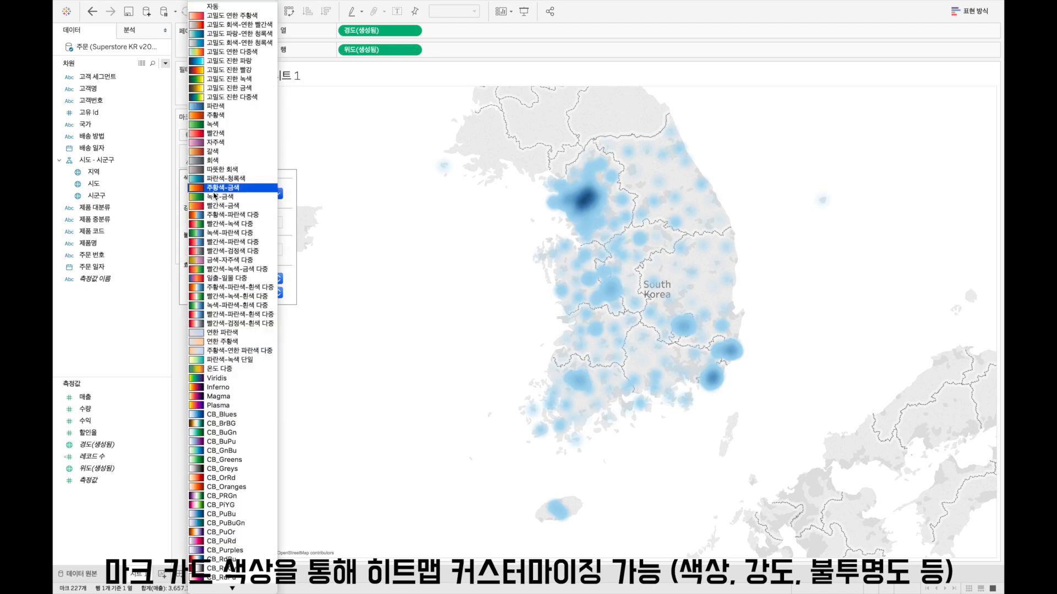
click(218, 88)
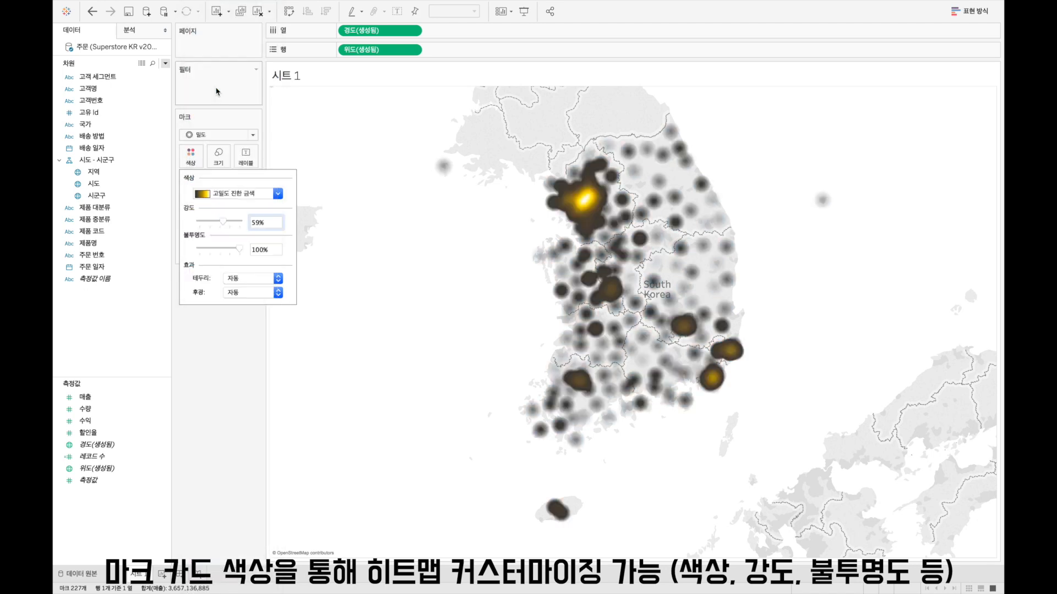
click(236, 194)
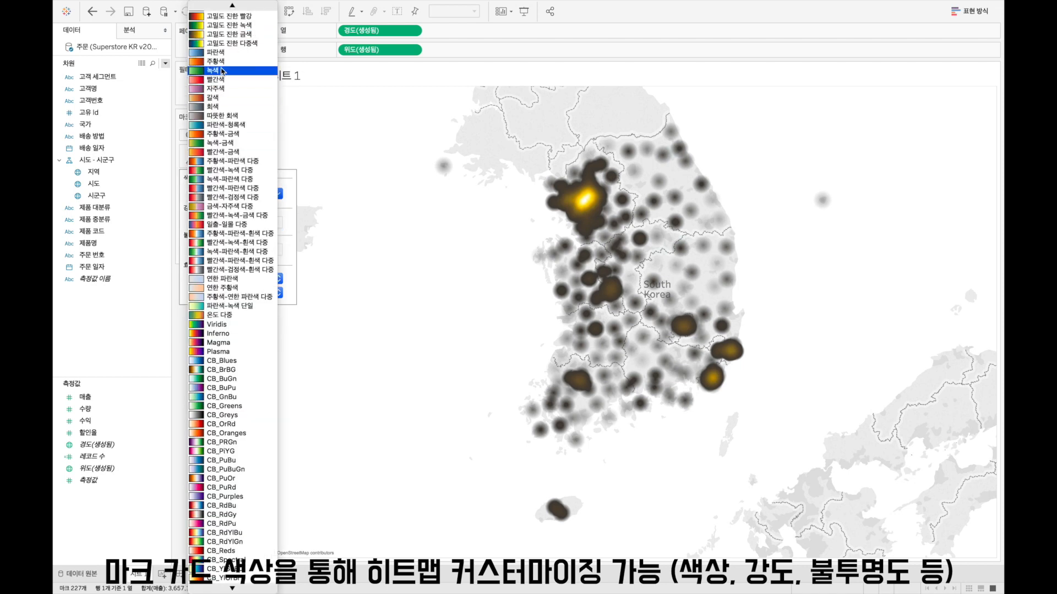
click(225, 17)
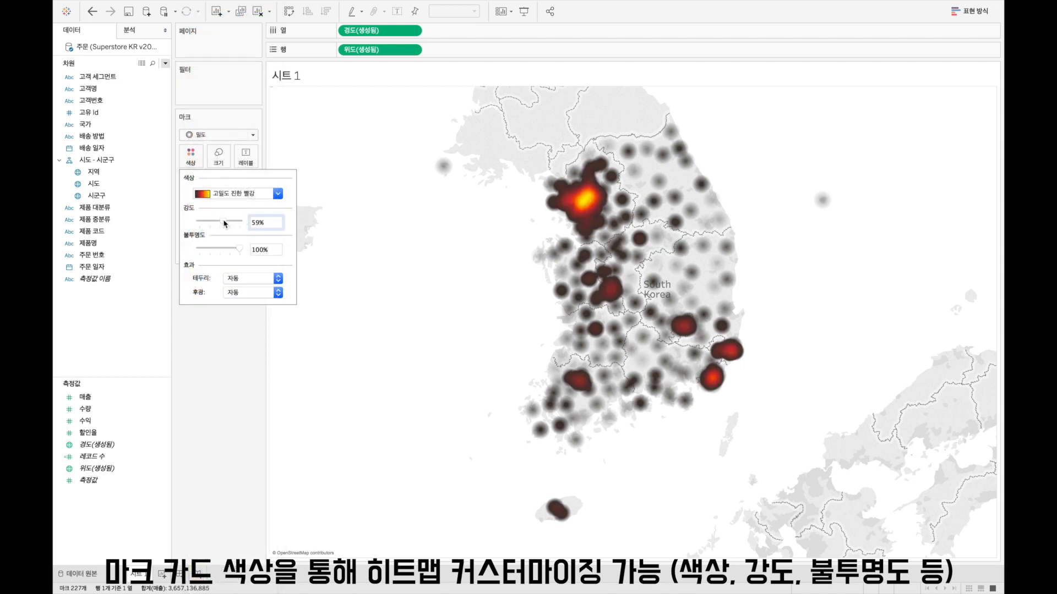
mouse_move(223, 221)
mouse_down()
mouse_move(217, 254)
mouse_move(223, 228)
mouse_up()
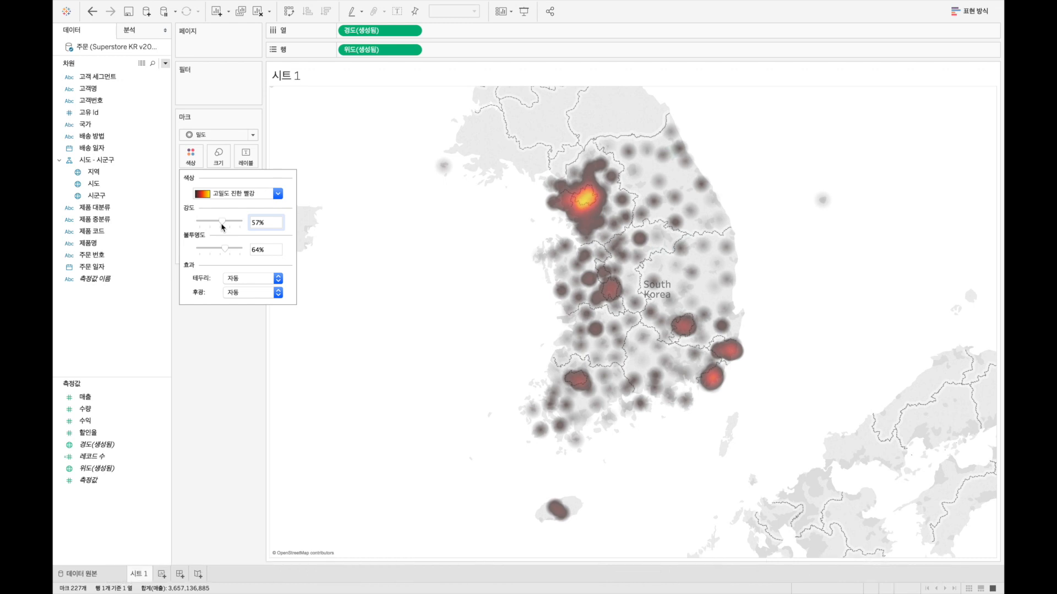
click(215, 350)
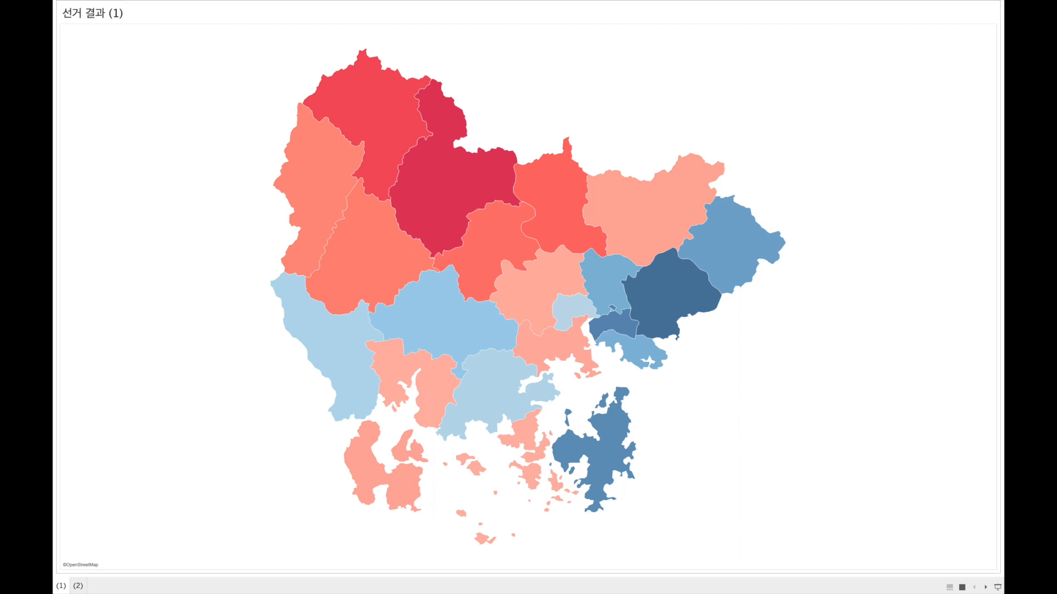
Open the 선거 결과 (2) view and examine the winner and winning margin of individual districts on the map
click(75, 587)
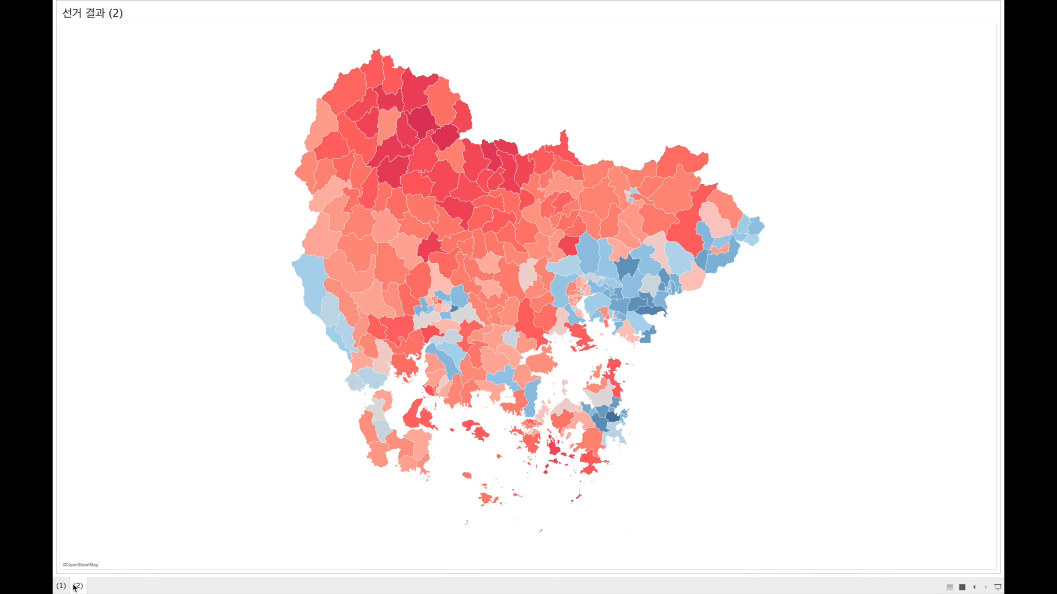
mouse_move(410, 278)
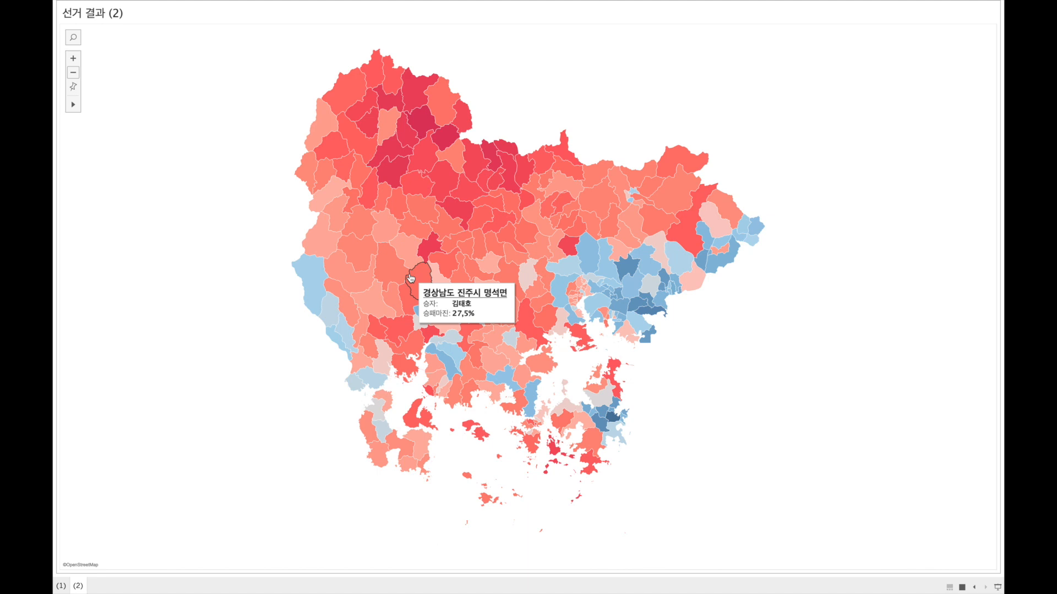
mouse_move(605, 275)
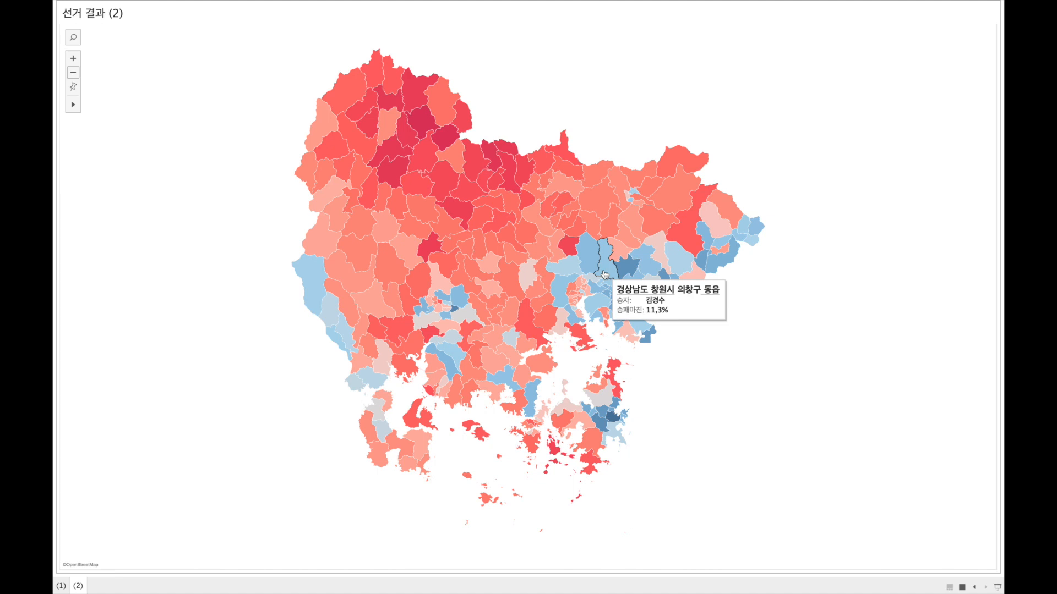